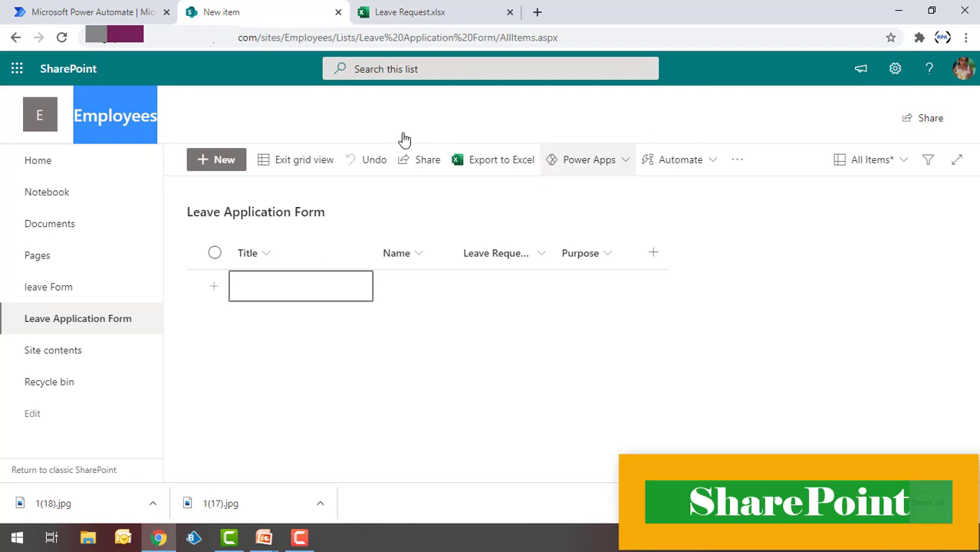
- Check the empty Leave_Details table (Title, Name, Leave Request Date, Purpose) in Leave Request.xlsx
left_click(274, 114)
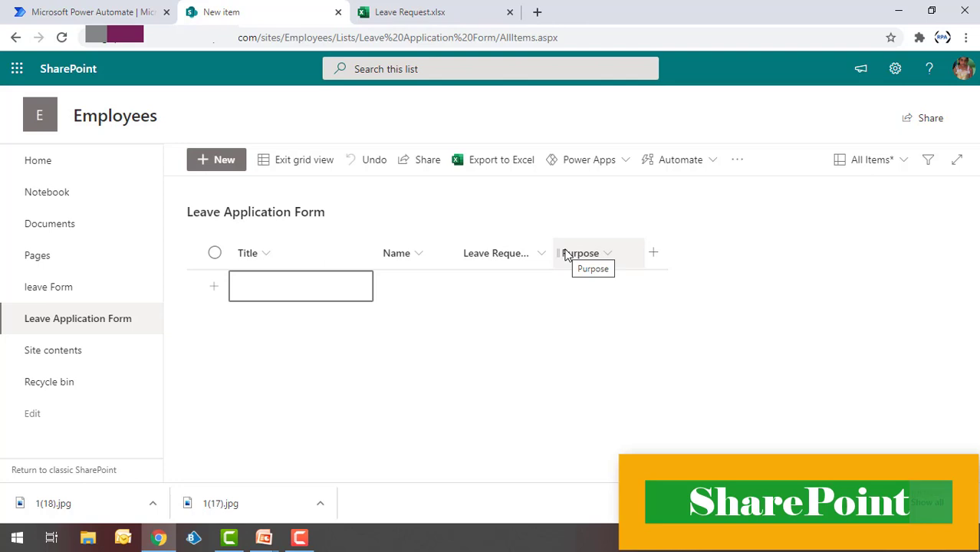
left_click(445, 9)
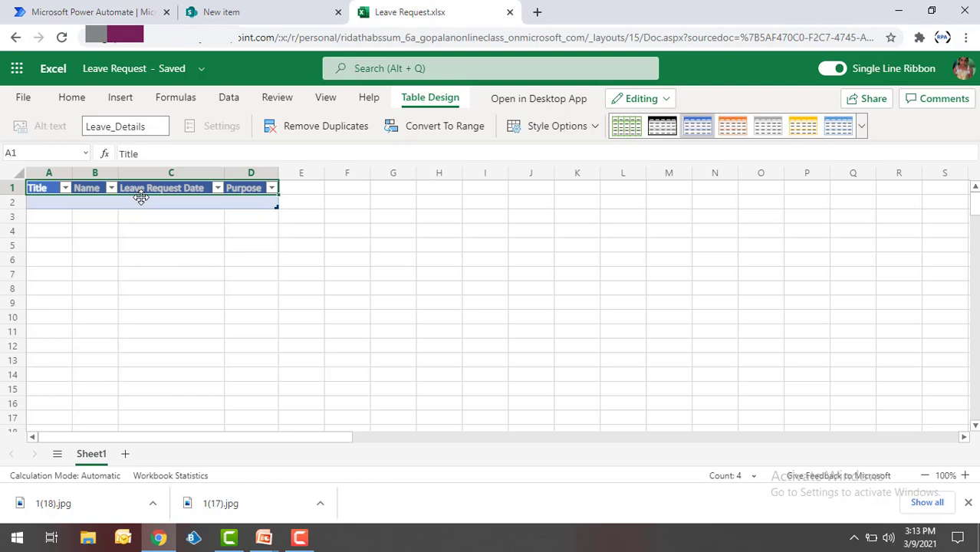
left_click(62, 210)
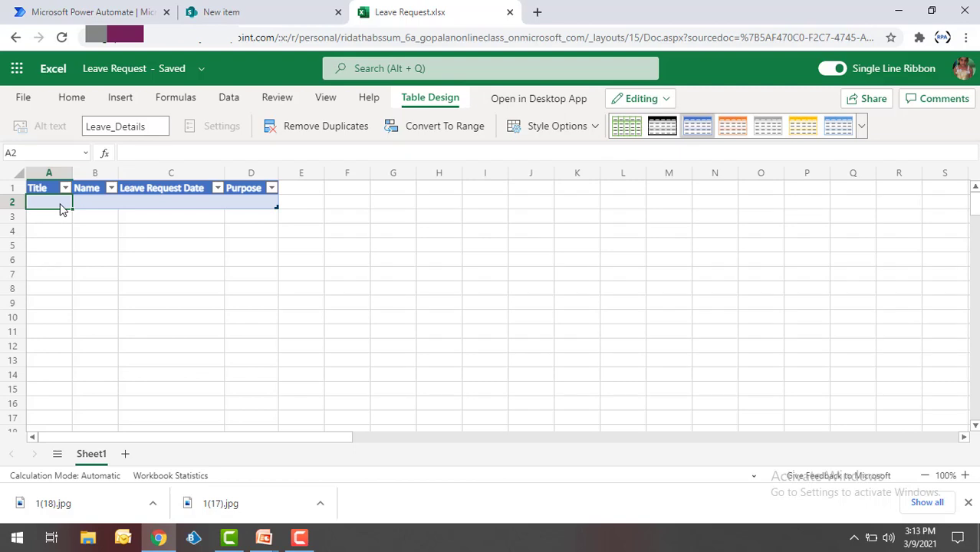
left_click(105, 20)
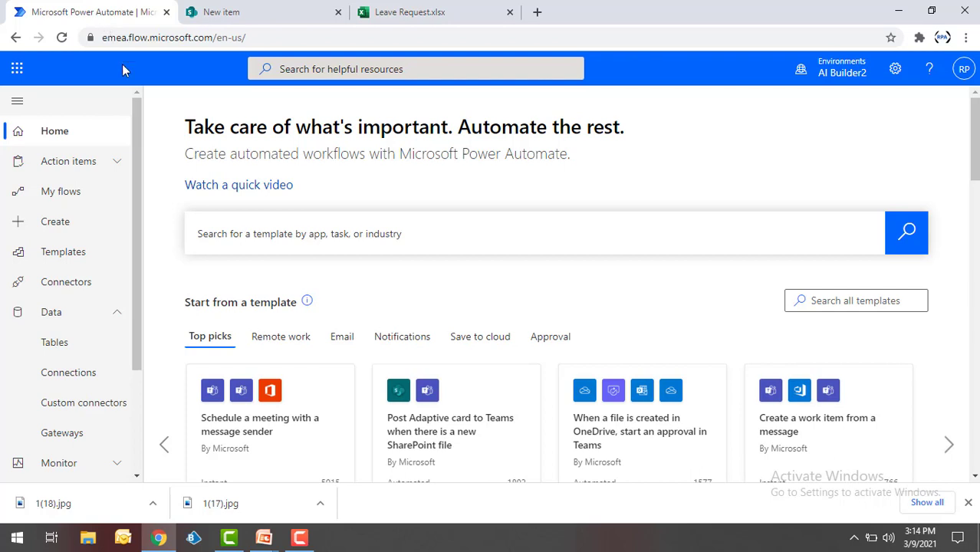
- Start a new automated cloud flow named 'Leave REquest'
left_click(78, 238)
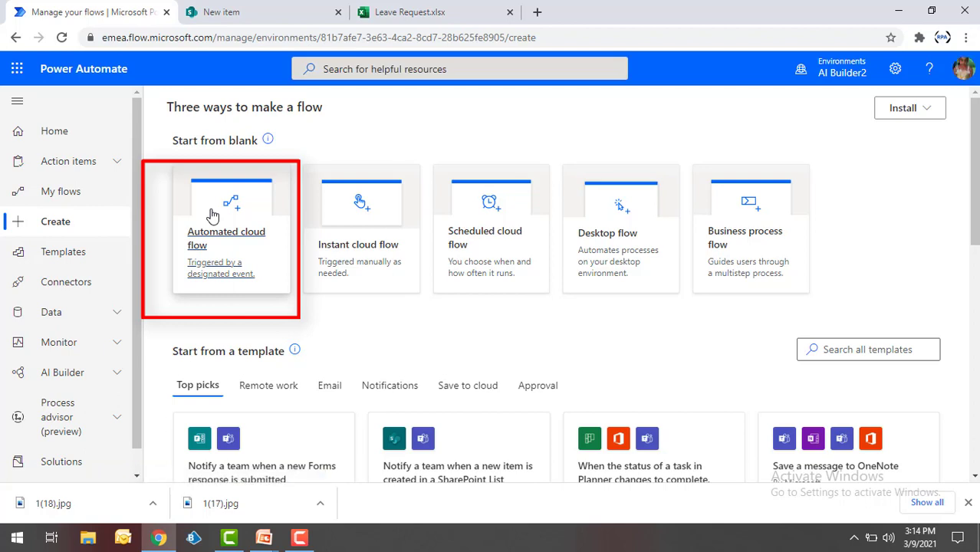
left_click(218, 218)
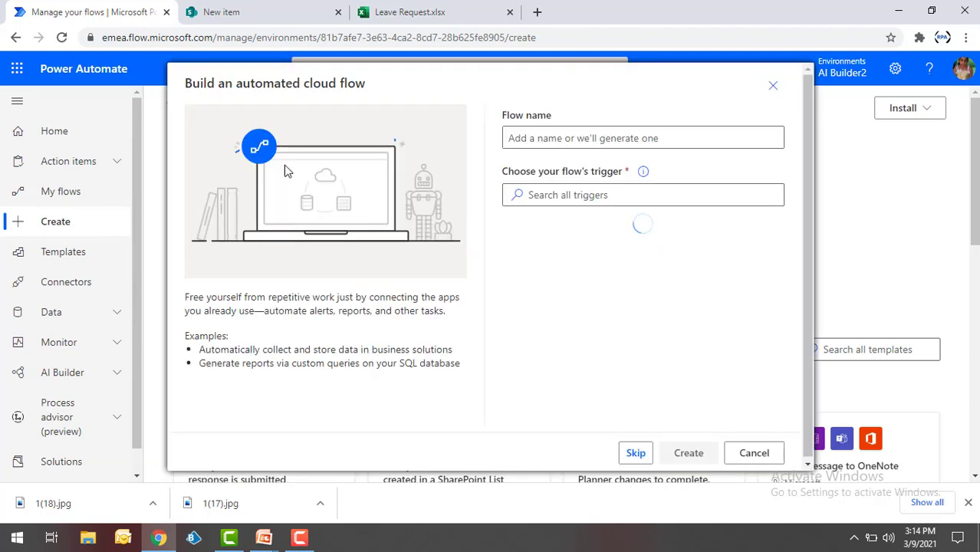
left_click(563, 135)
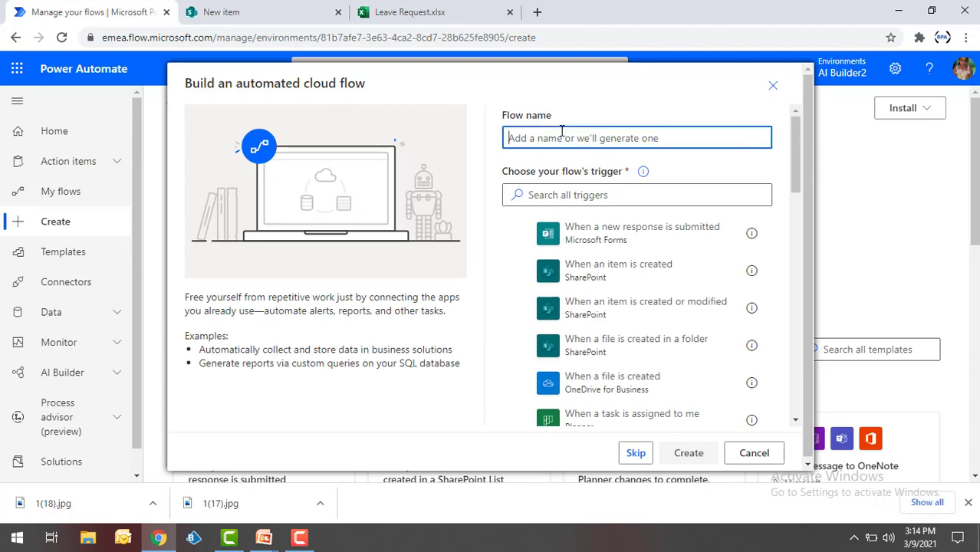
type("Leave ")
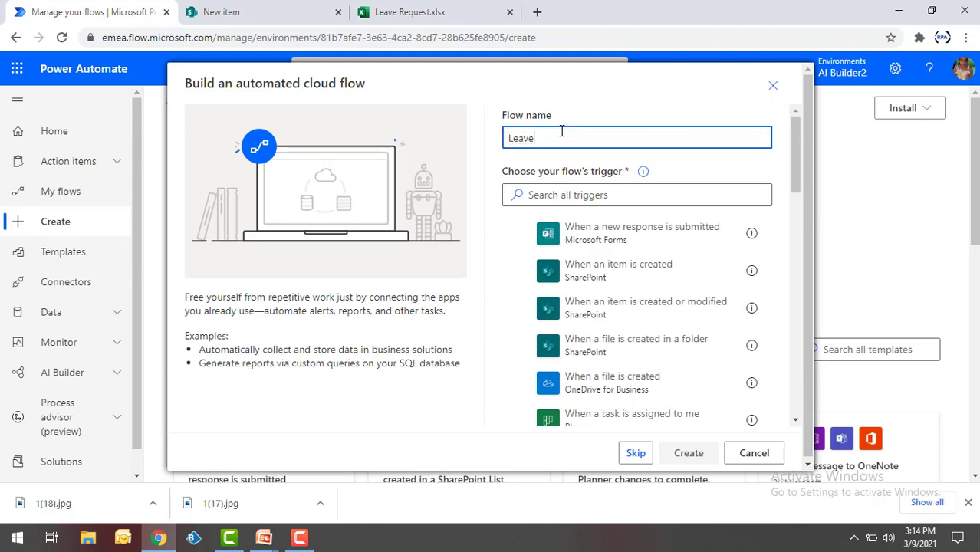
type("REquest")
- Filter the trigger list by 'when an item' and glance at the SharePoint list
left_click(595, 199)
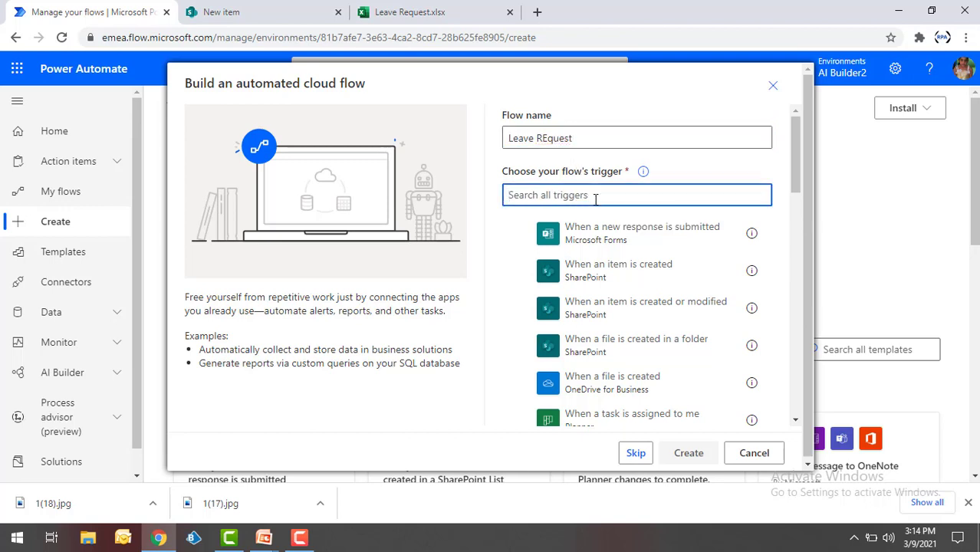
type("fi")
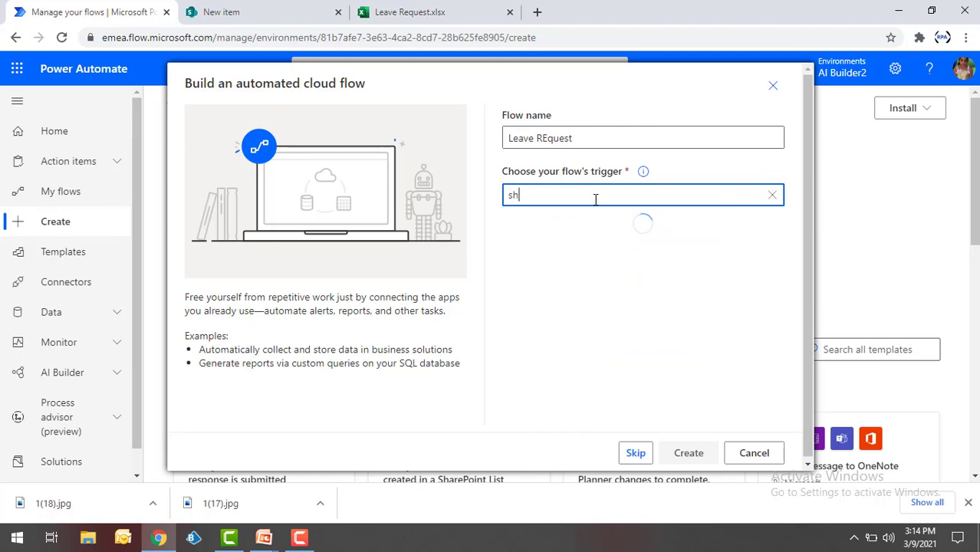
key("BackSpace")
key("BackSpace")
type("when an item")
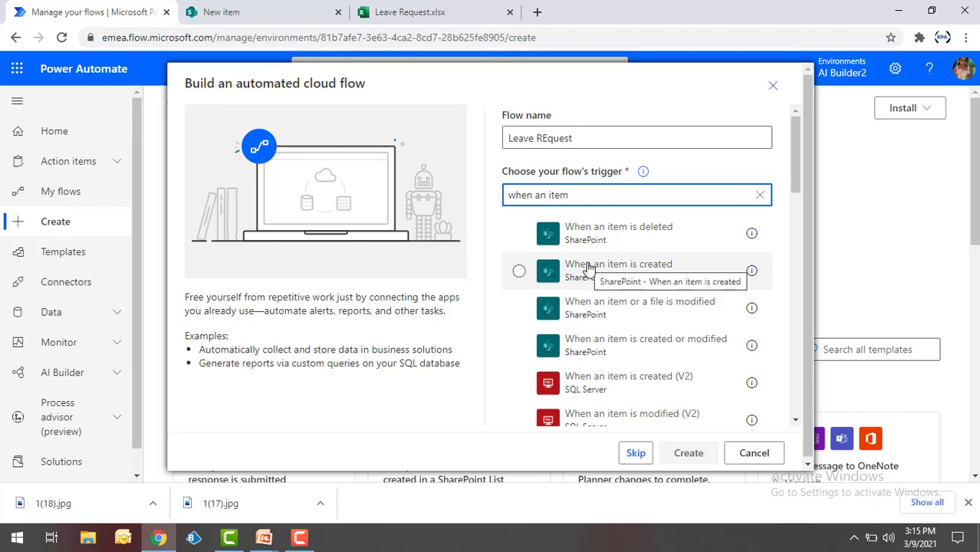
left_click(256, 6)
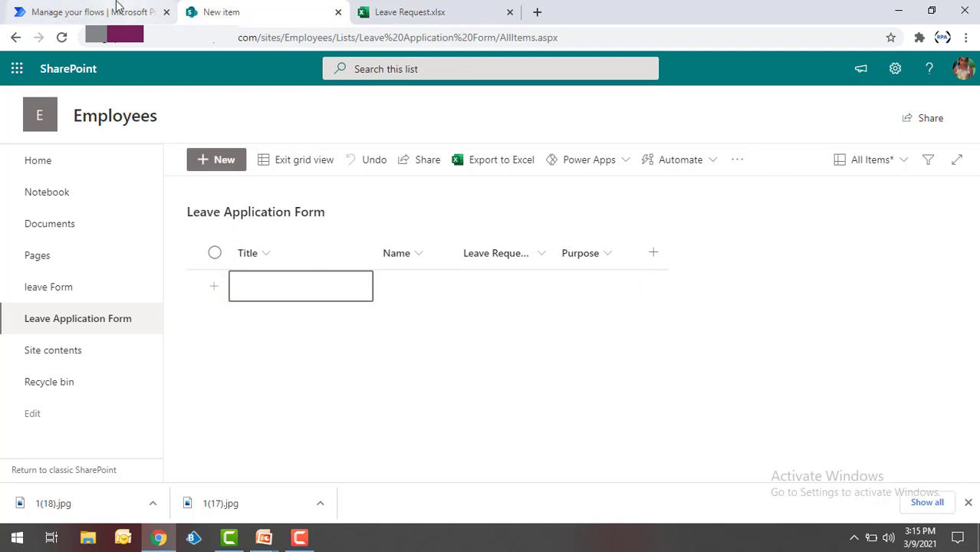
- Switch back to the Leave REquest flow dialog in Power Automate
left_click(132, 10)
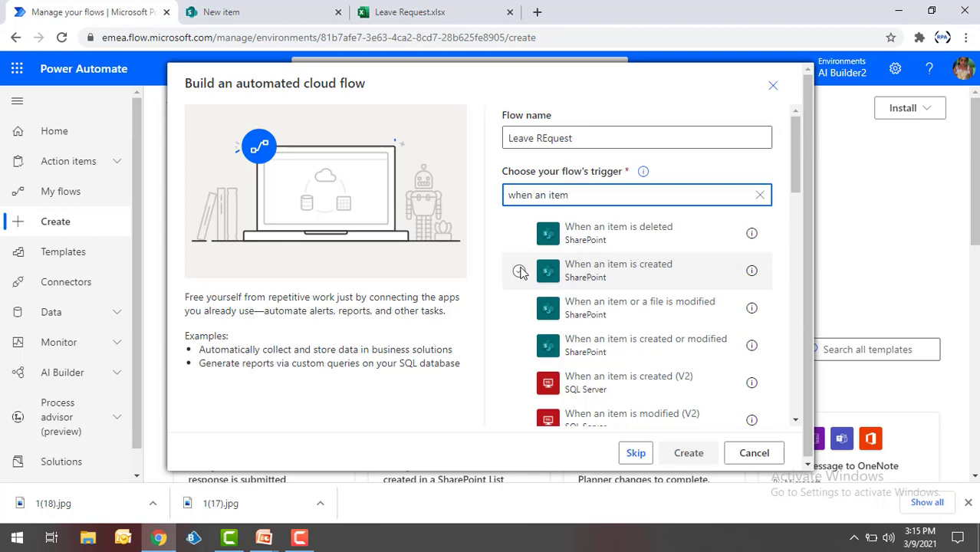
- Create the flow with a 'When an item is created' trigger on Employees' Leave Application Form list
left_click(520, 271)
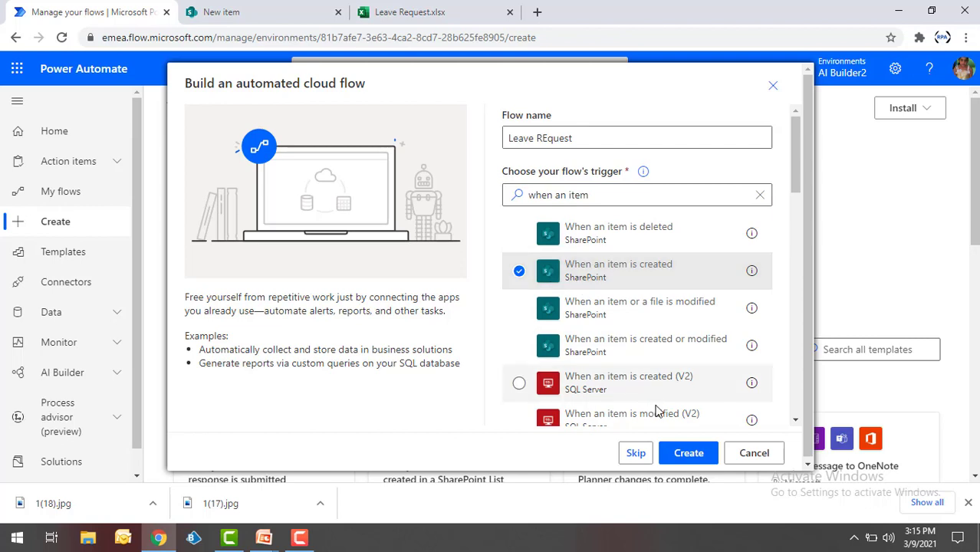
left_click(697, 459)
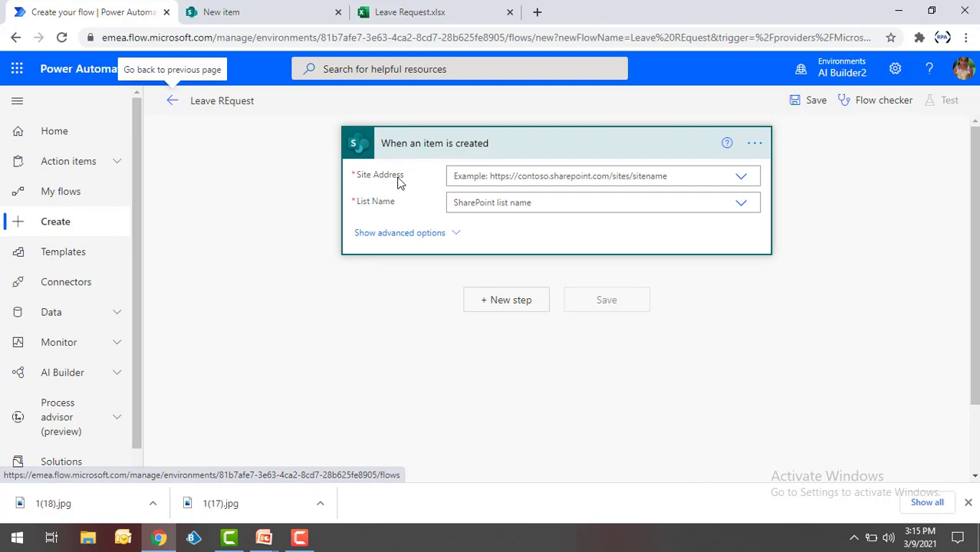
left_click(736, 181)
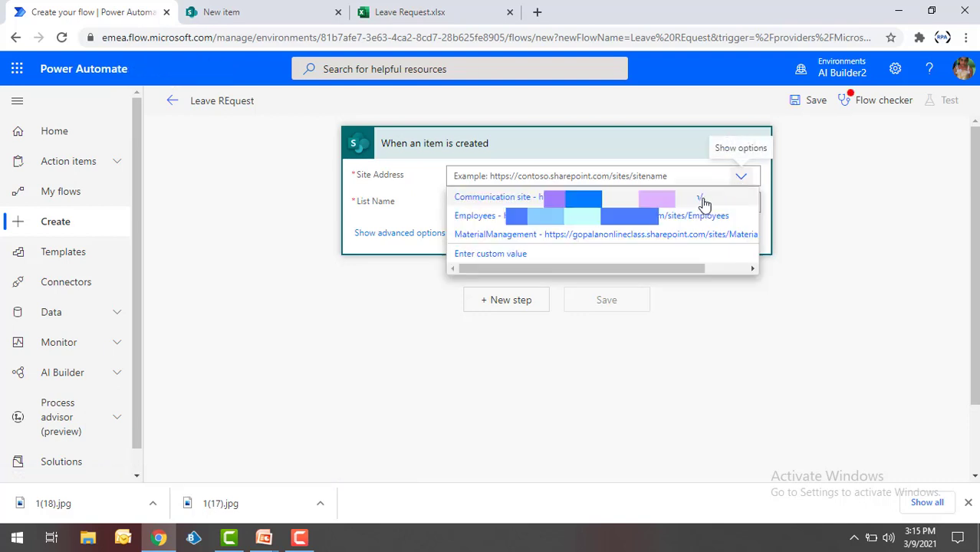
left_click(658, 226)
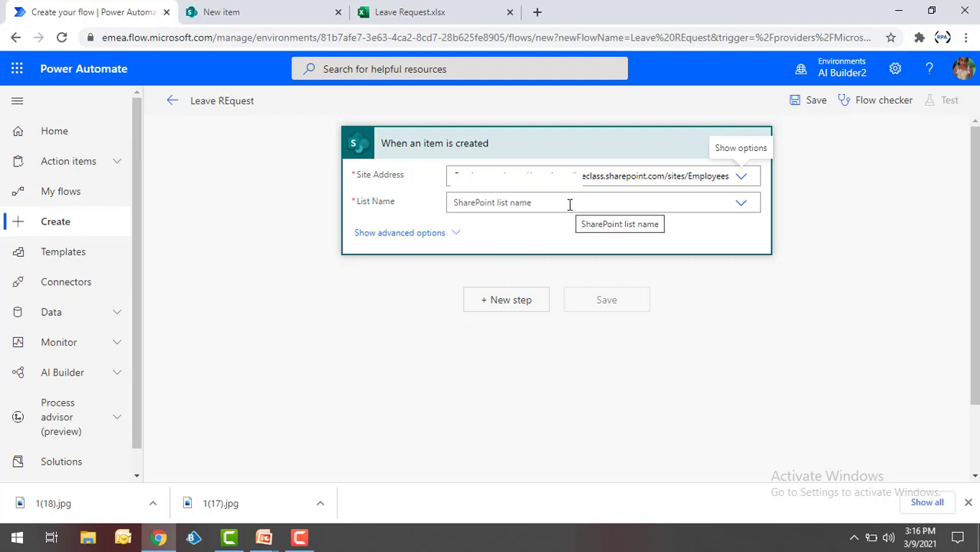
left_click(741, 204)
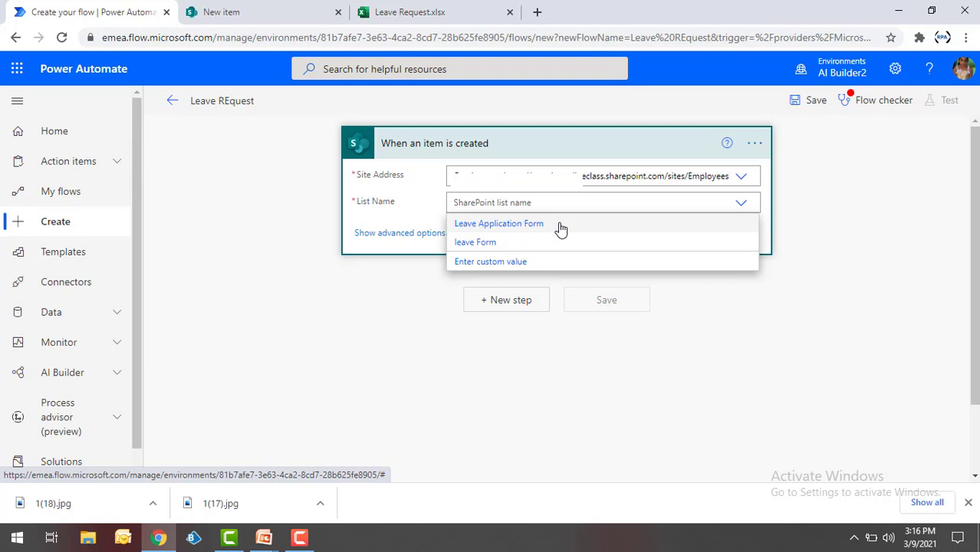
left_click(561, 229)
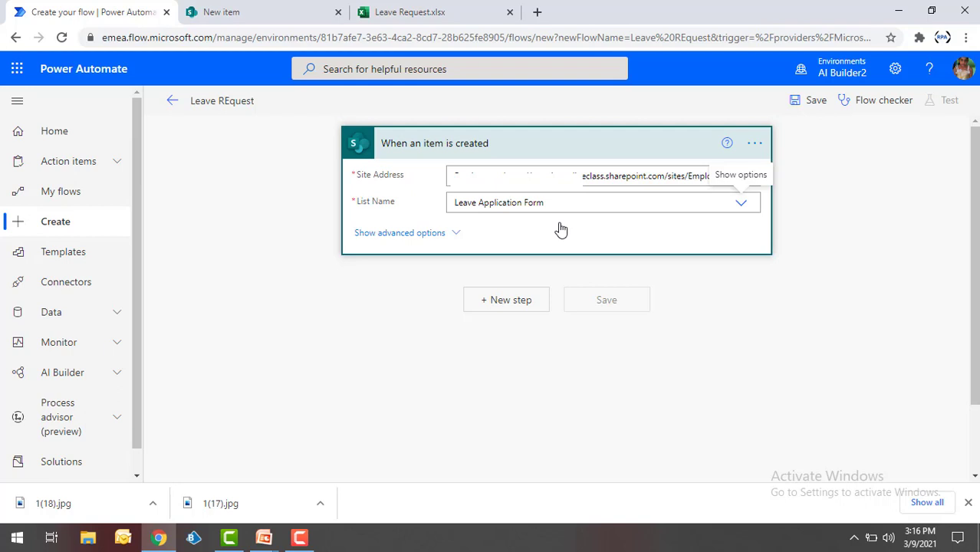
- Add an Excel Online (Business) 'Add a row into a table' action after the trigger
left_click(504, 307)
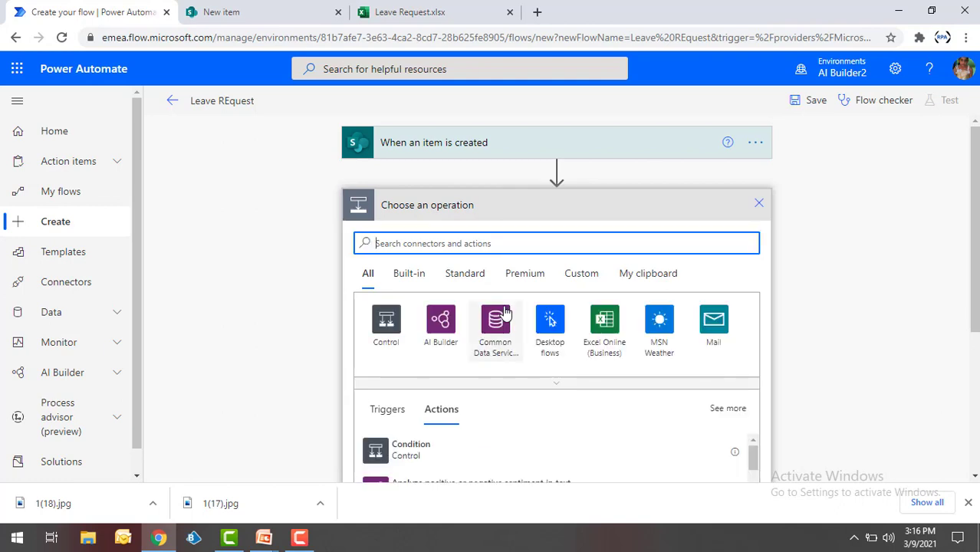
left_click(604, 324)
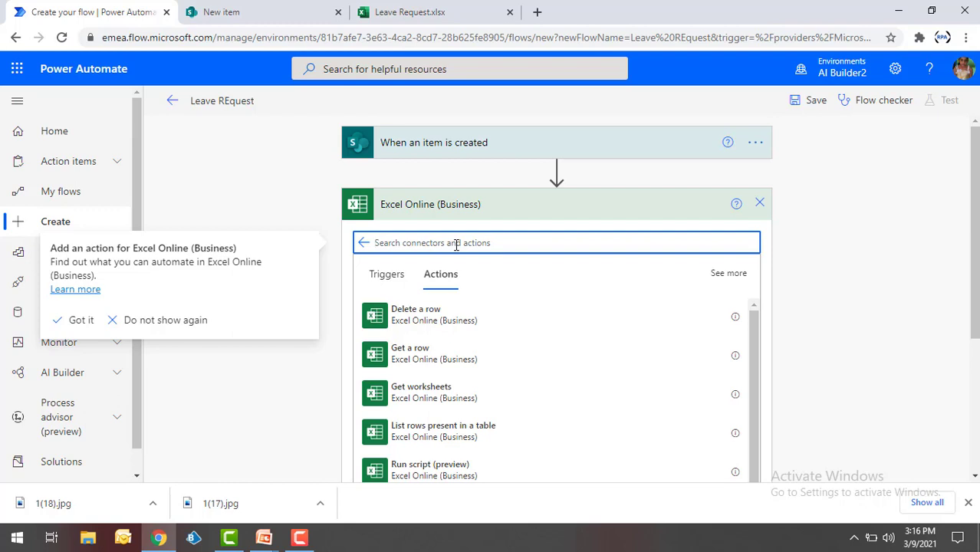
type("add a row")
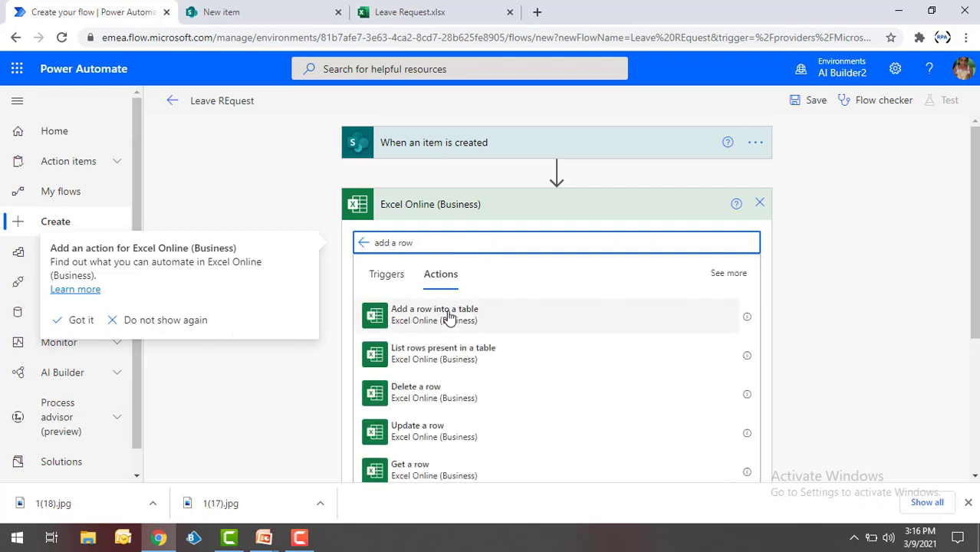
left_click(449, 318)
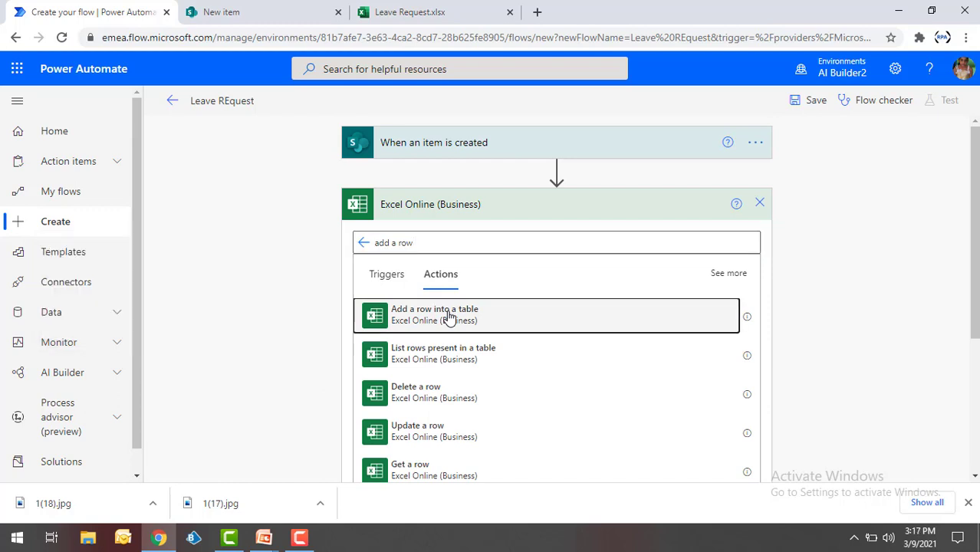
left_click(449, 317)
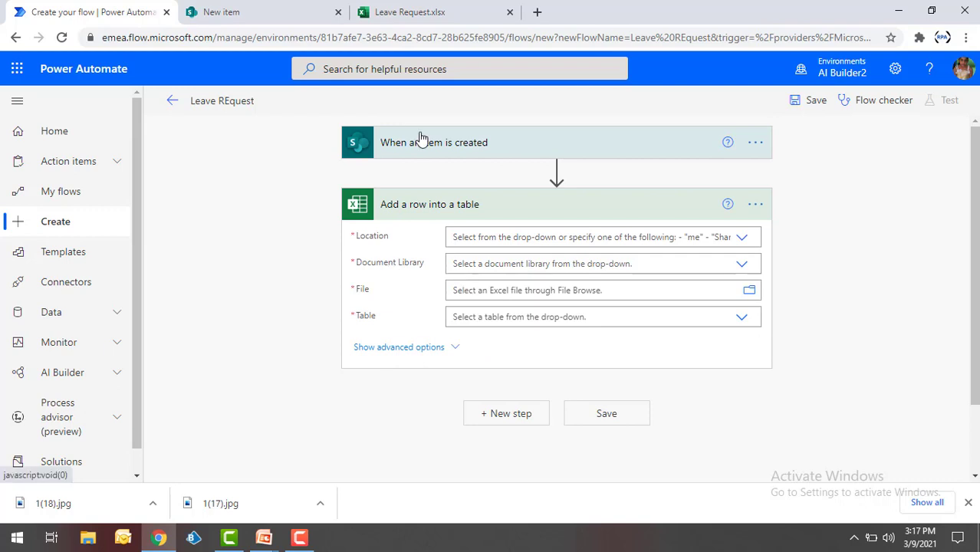
- Target the Leave_Details table in Leave Request.xlsx on OneDrive for Business
left_click(417, 305)
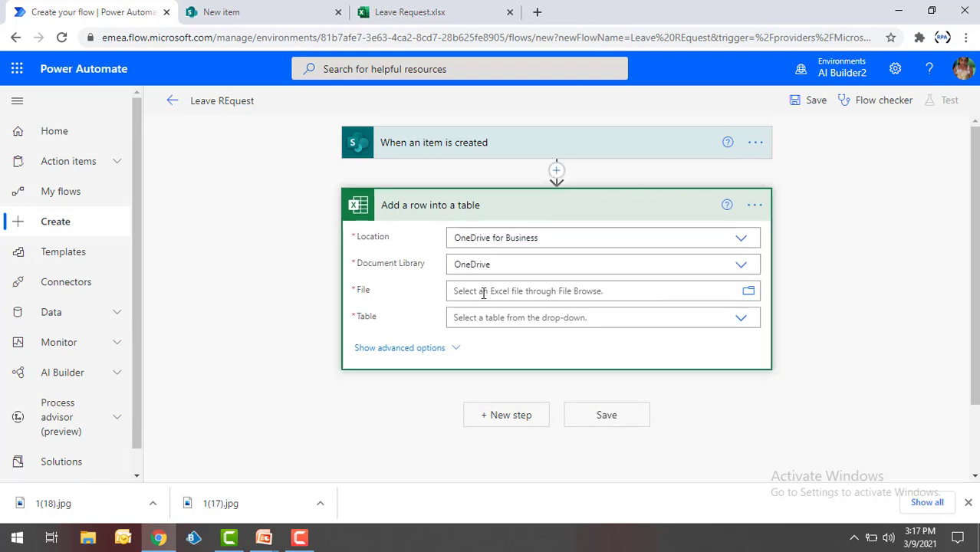
left_click(749, 299)
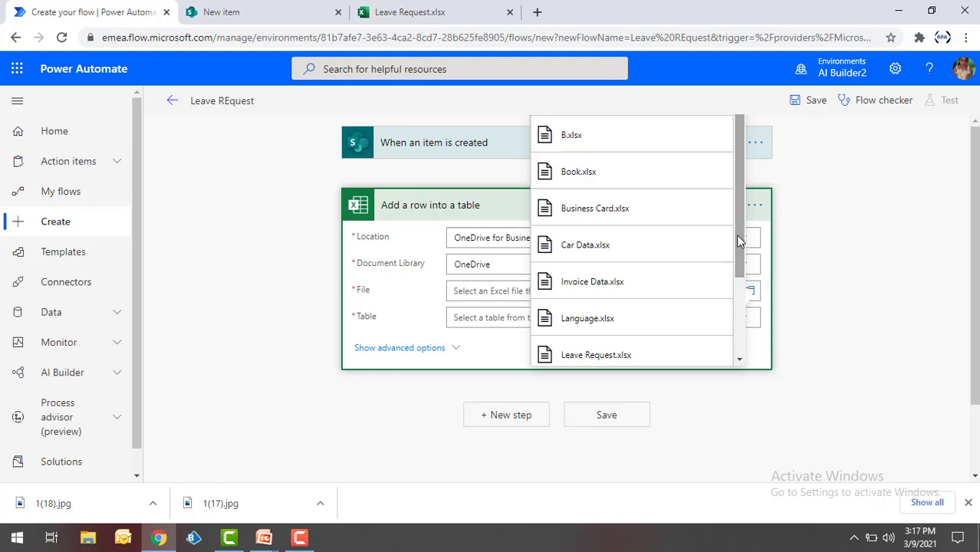
left_click(614, 358)
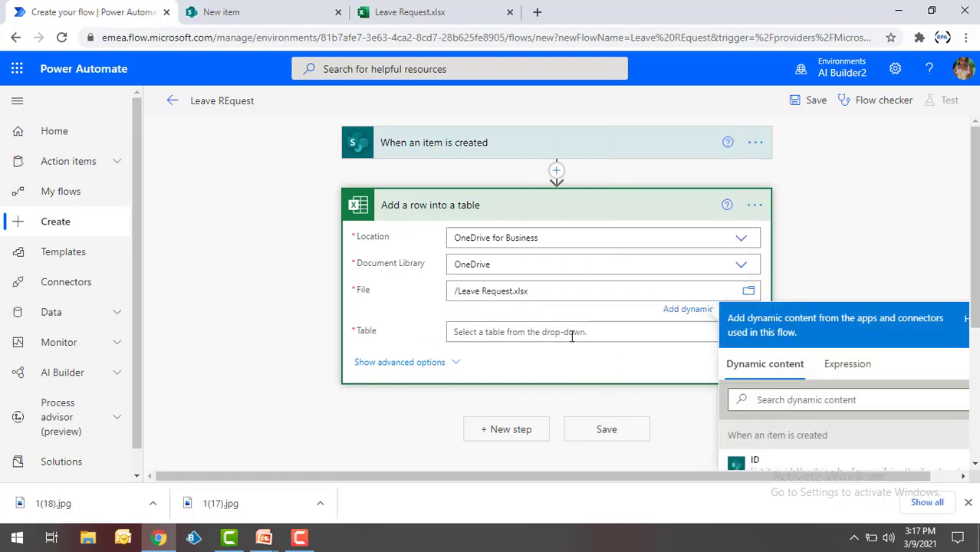
left_click(571, 332)
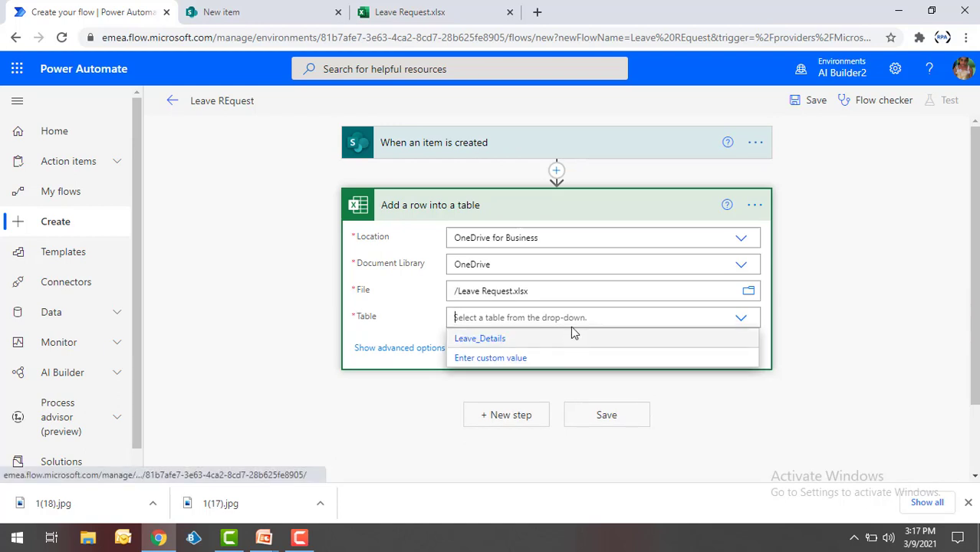
left_click(510, 342)
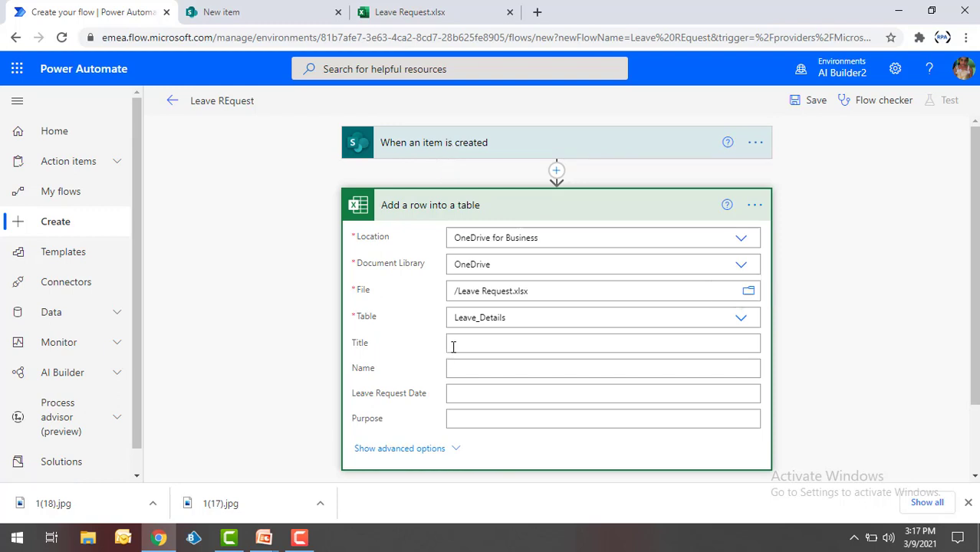
- Map the item's Title, Name and Leave Requesting Date into the matching Excel columns
left_click(456, 344)
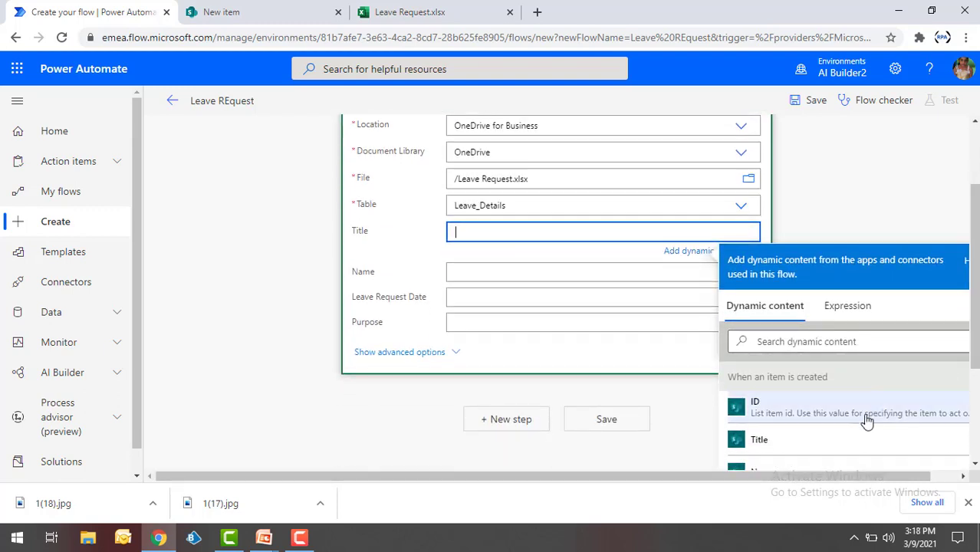
left_click(773, 452)
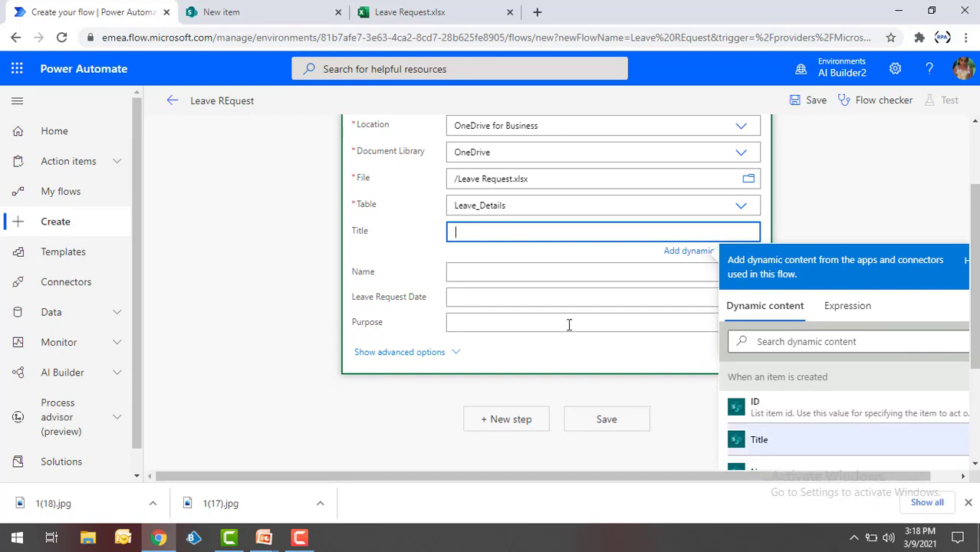
left_click(552, 278)
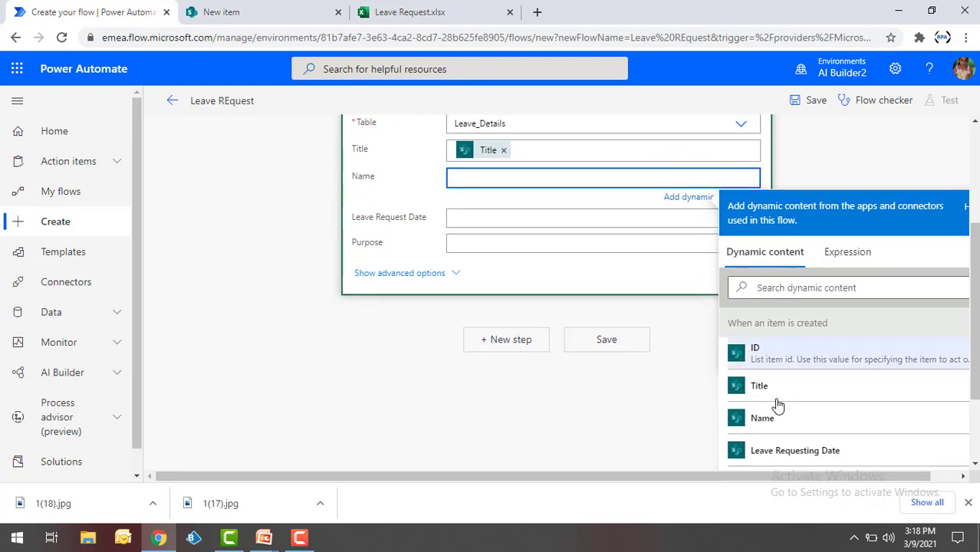
left_click(767, 418)
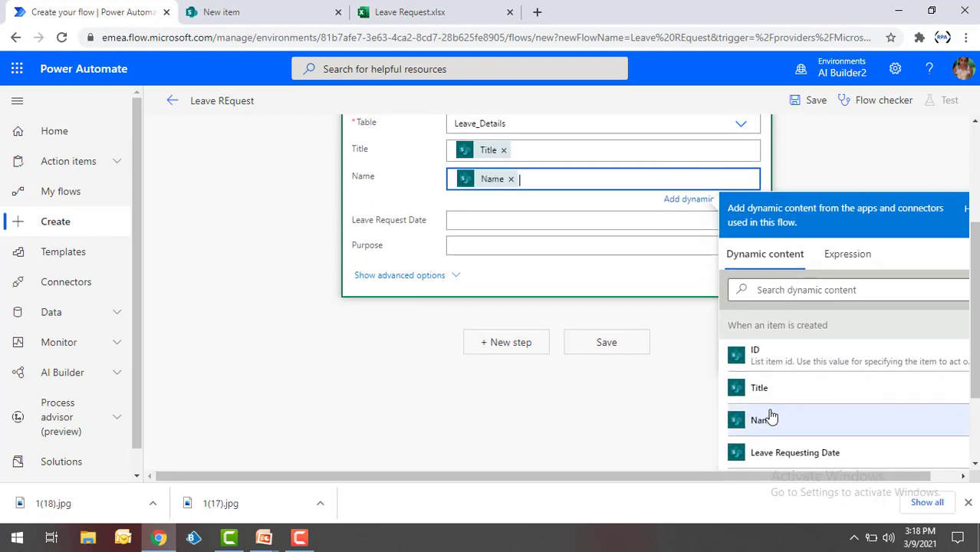
left_click(503, 220)
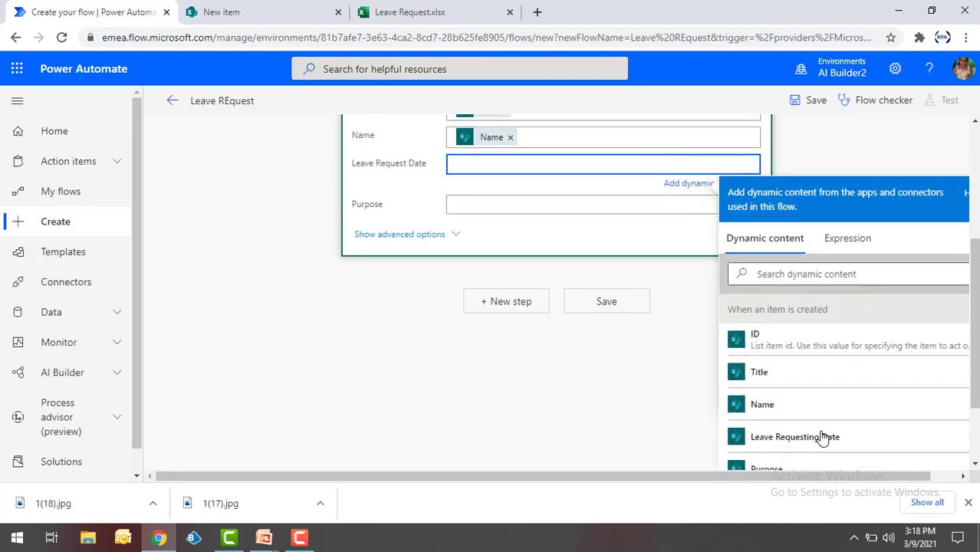
left_click(795, 437)
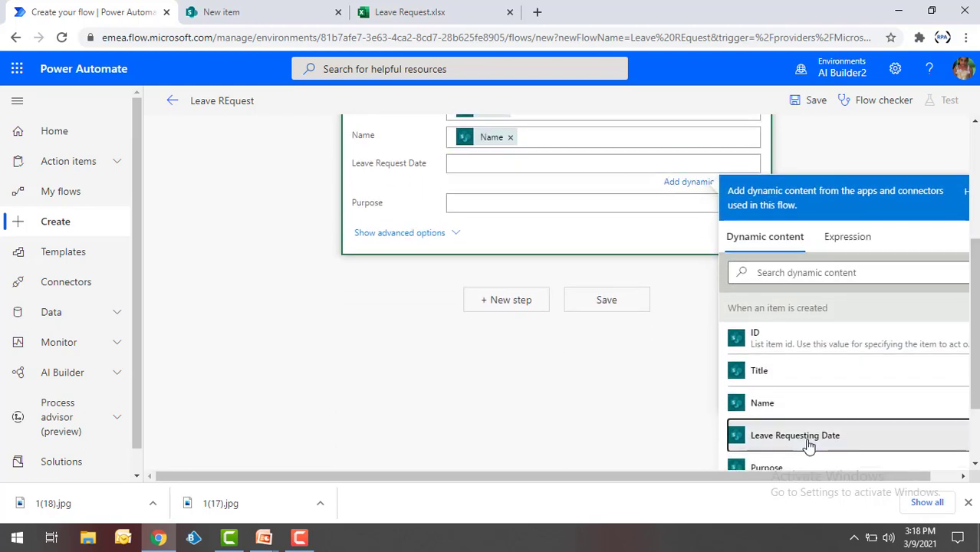
- Set Purpose to "The Purpose of leave is :" followed by the item's Purpose
left_click(516, 206)
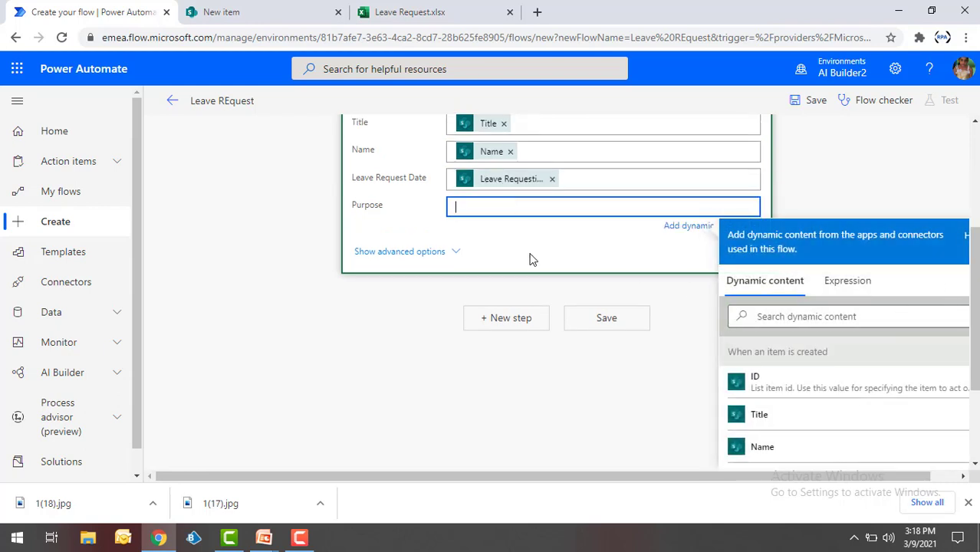
type("\"The Purpose of leave is ")
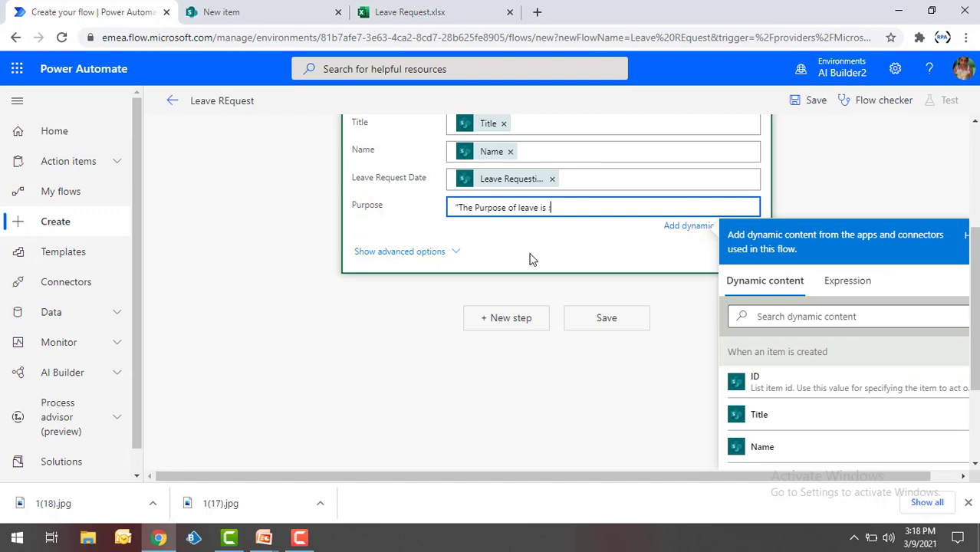
type(":\"")
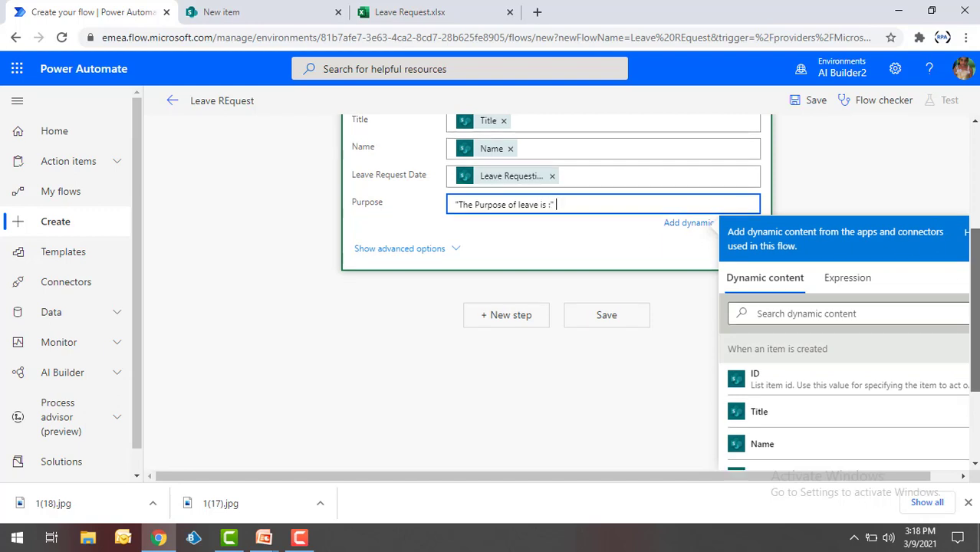
scroll(974, 323, "down", 2)
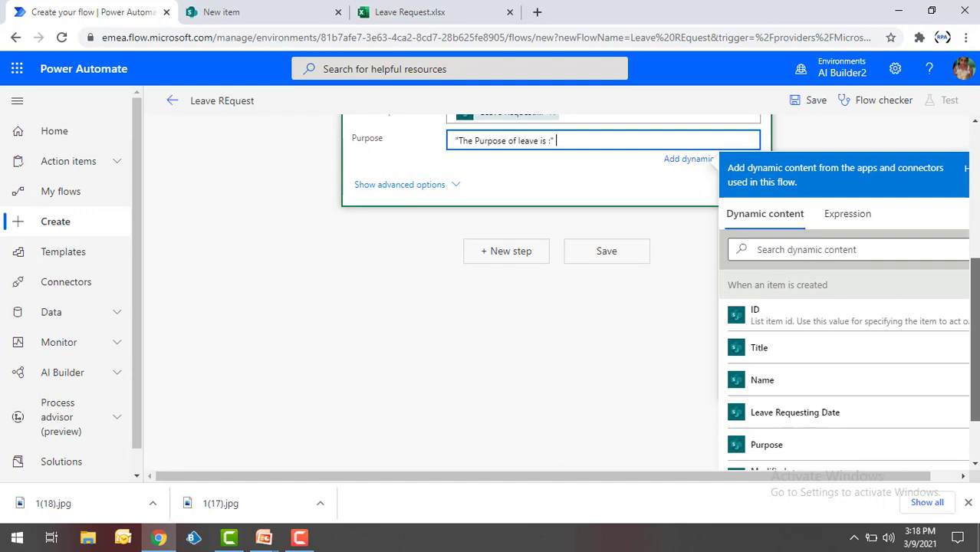
left_click(787, 445)
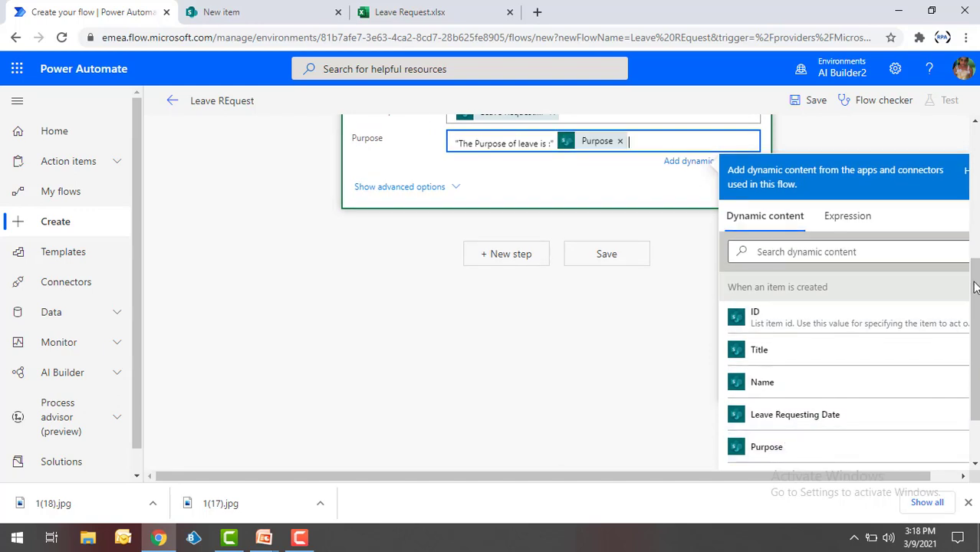
scroll(879, 270, "up", 4)
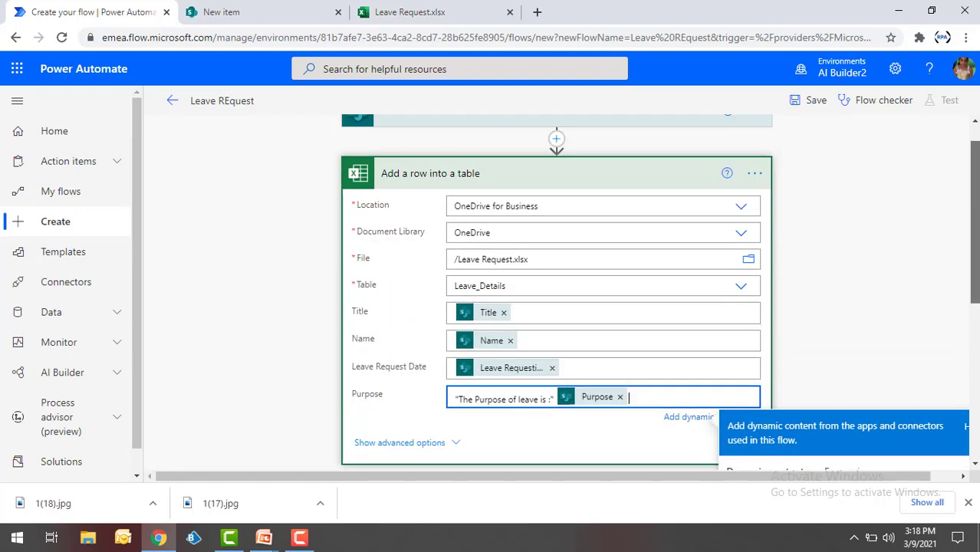
- Save the Leave REquest flow and launch a manual test via Save & Test
left_click(879, 270)
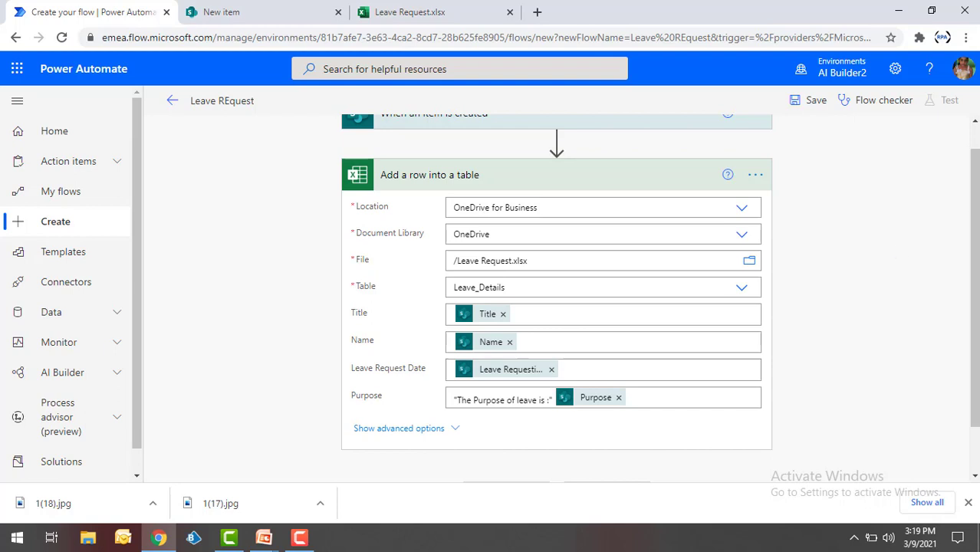
left_click(806, 102)
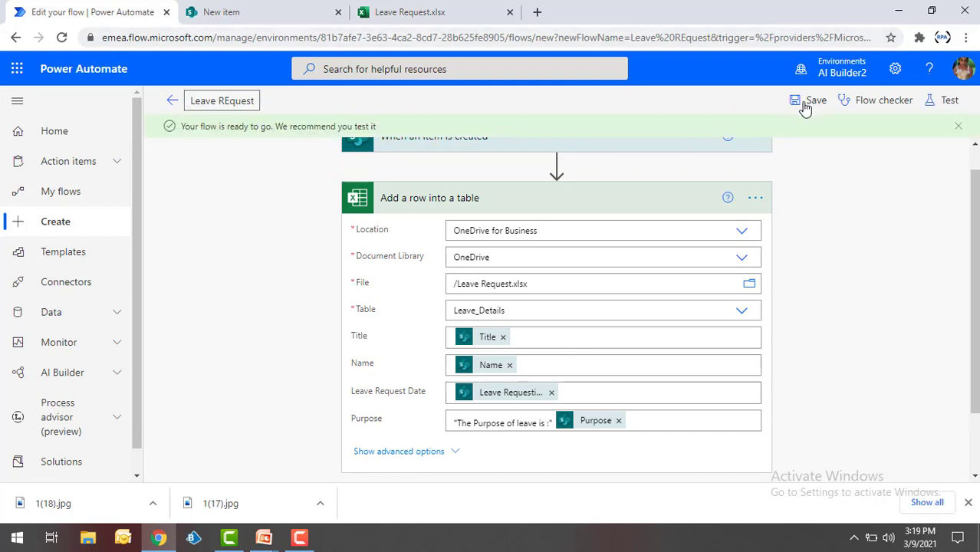
left_click(950, 100)
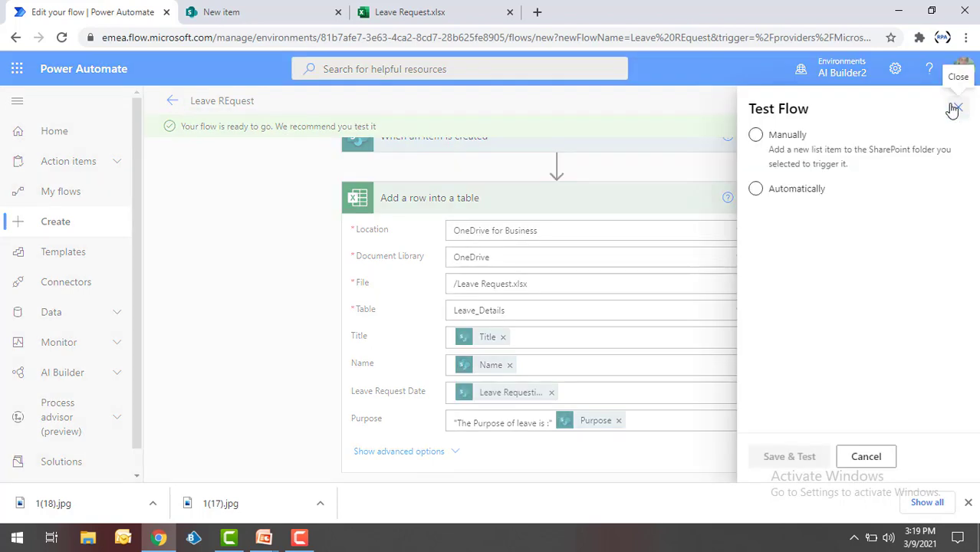
left_click(757, 136)
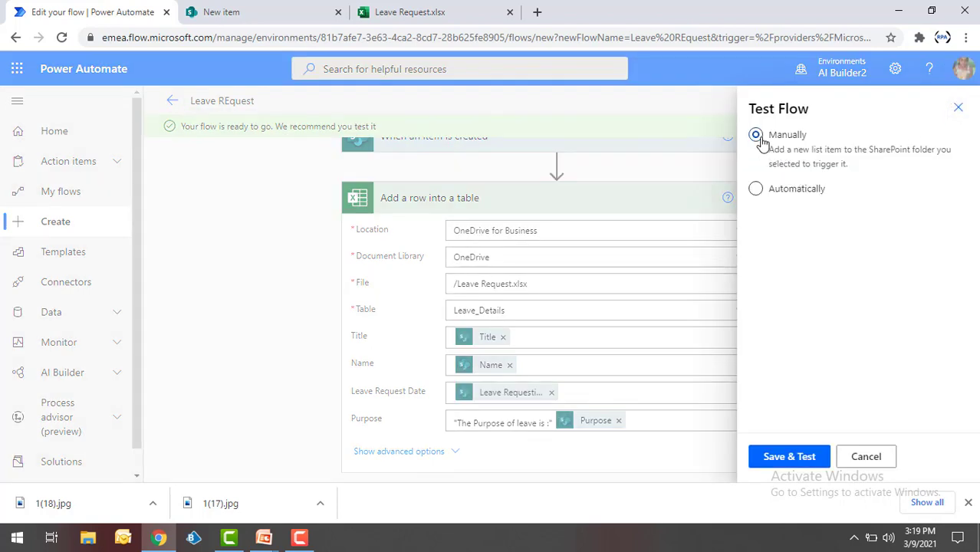
left_click(805, 458)
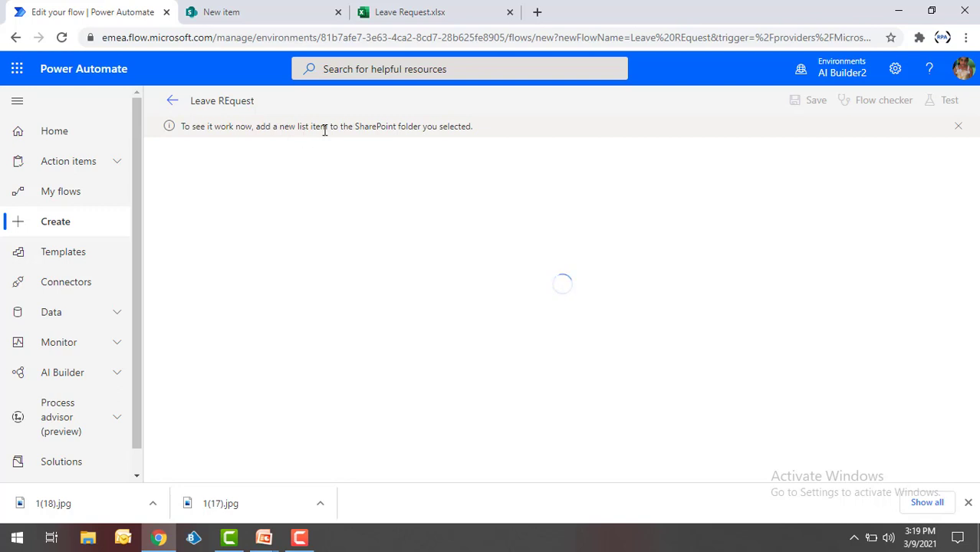
- Submit a leave item: title Mr, the applicant's name, date 10 March, purpose Personal Work
left_click(259, 20)
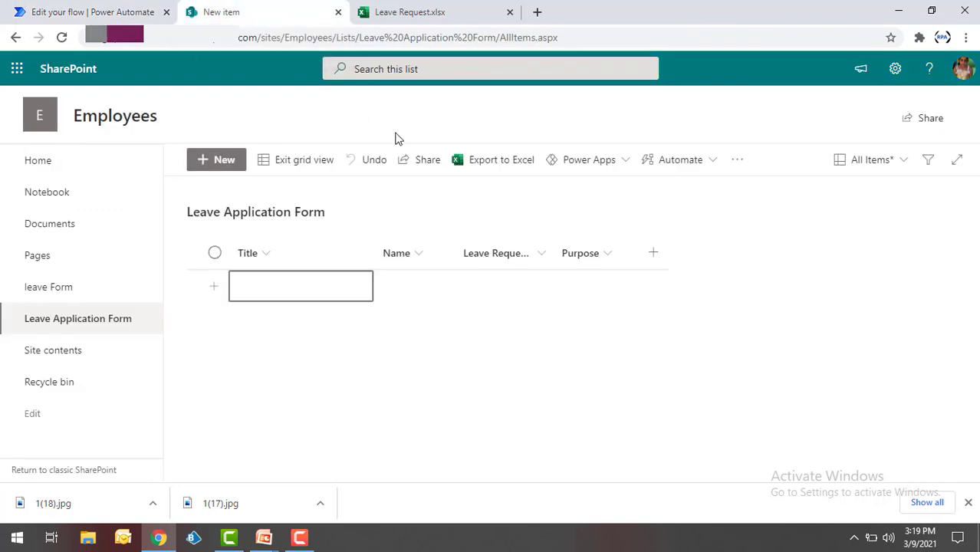
left_click(224, 161)
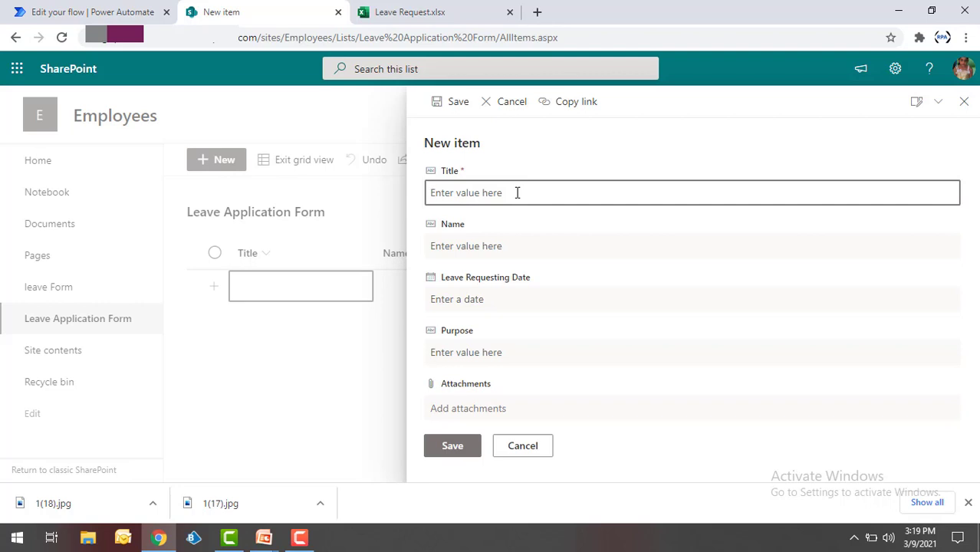
type("Mr")
key("Tab")
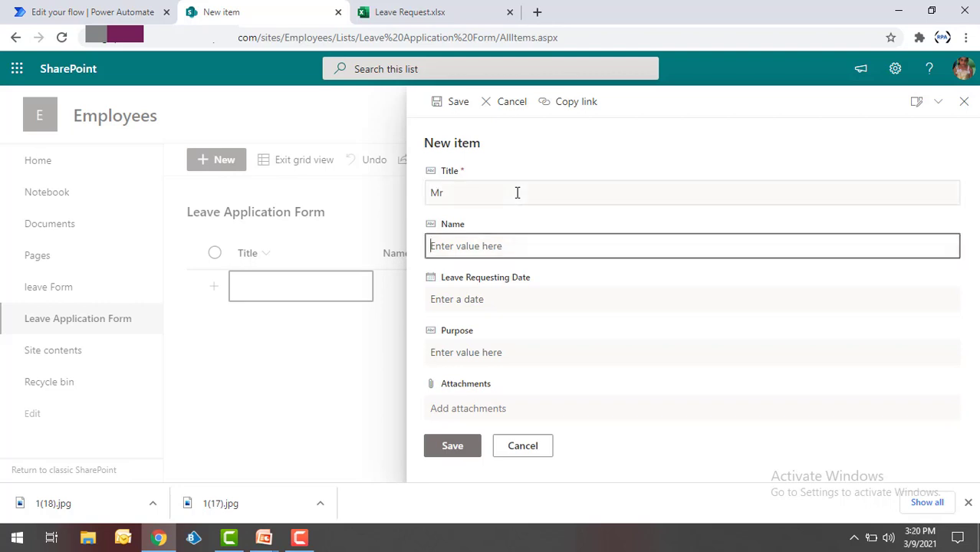
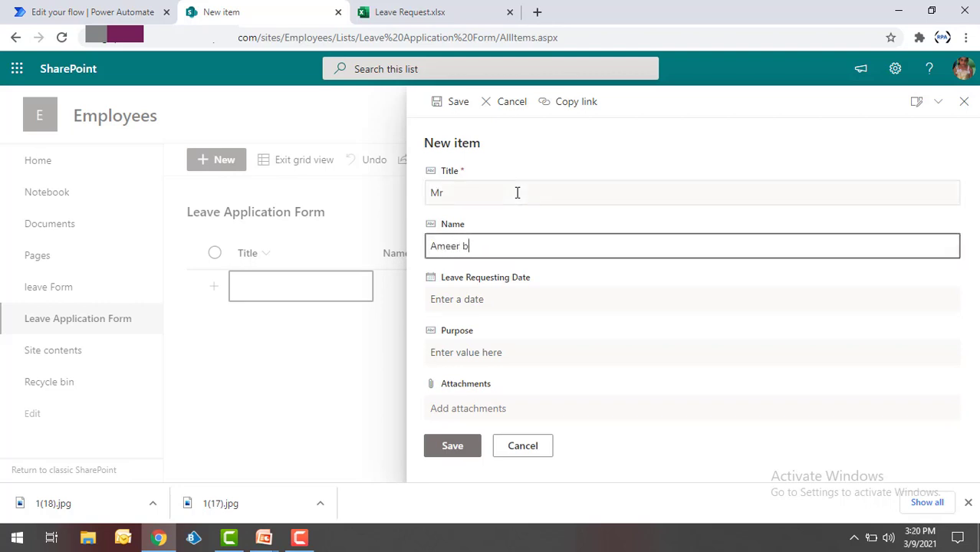
key("Tab")
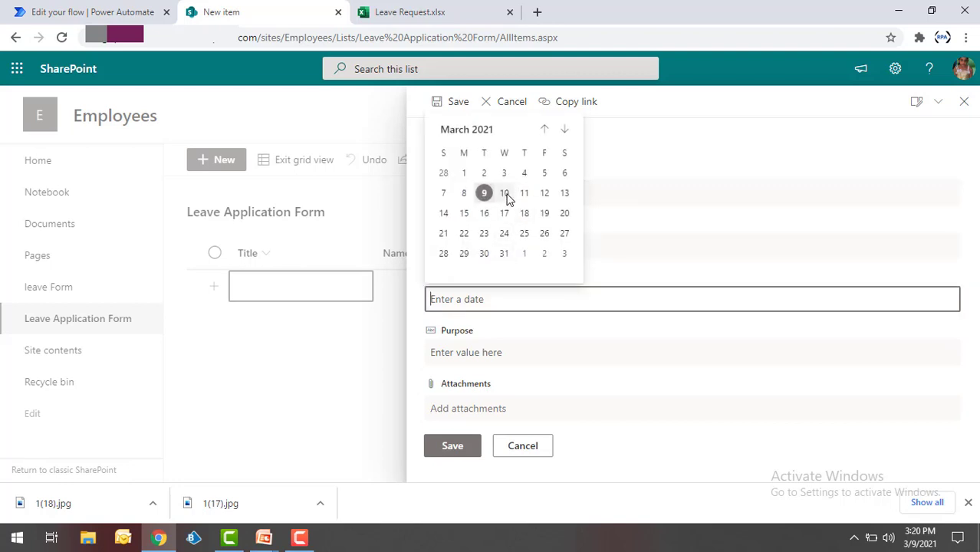
left_click(505, 194)
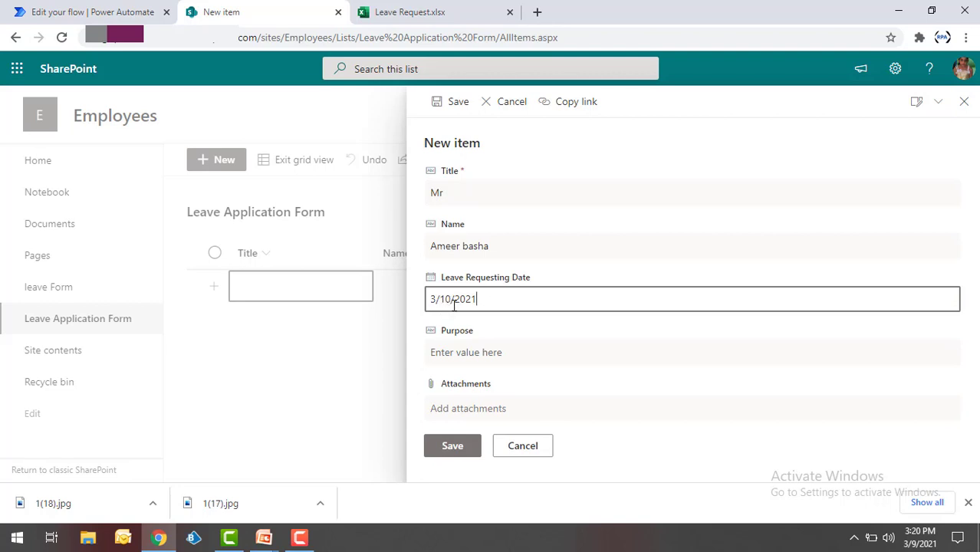
left_click(459, 352)
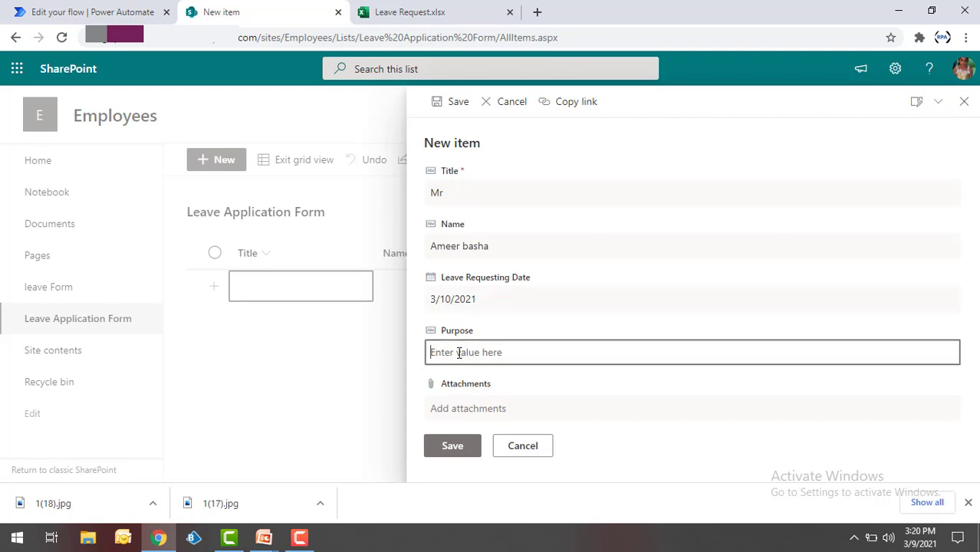
type("Personal Work")
left_click(453, 447)
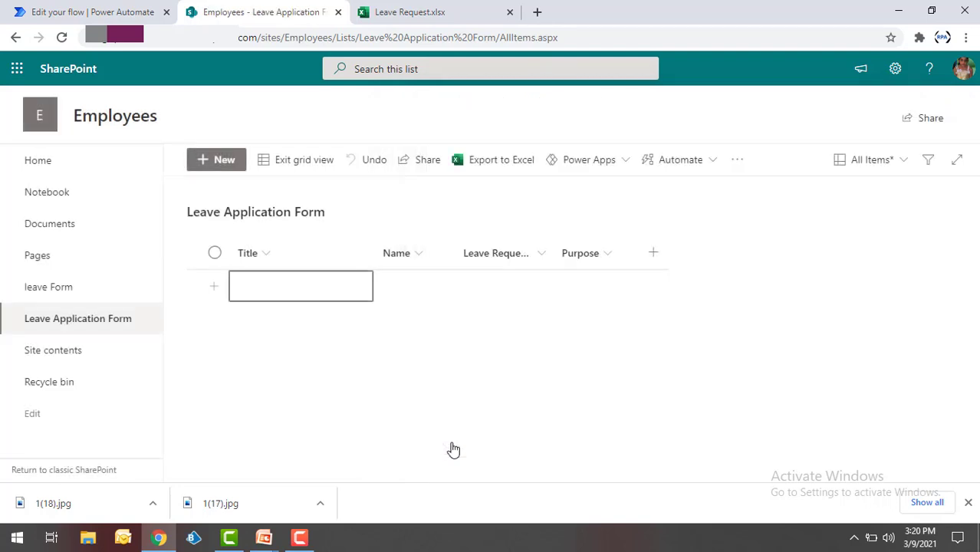
- Confirm the successful run in Run History and view the new Leave_Details row
left_click(58, 10)
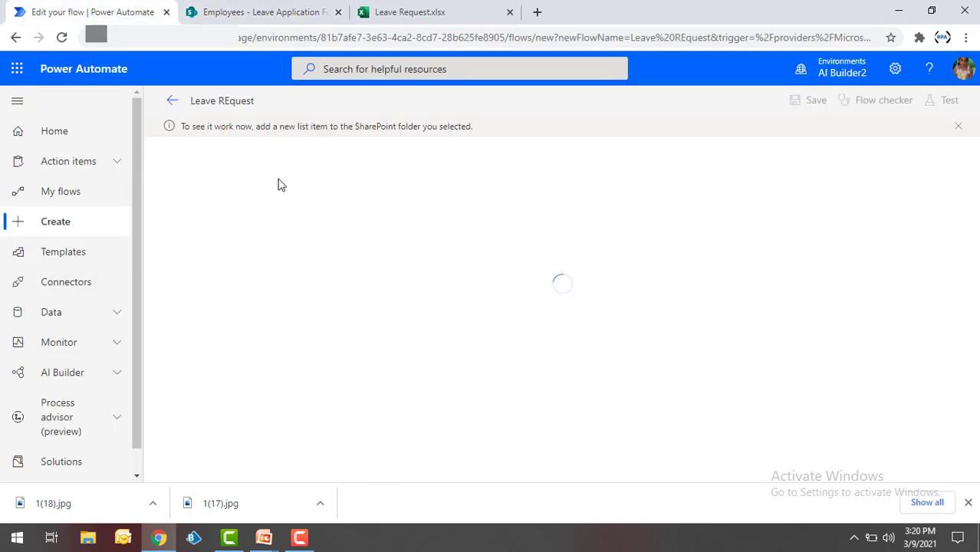
left_click(410, 9)
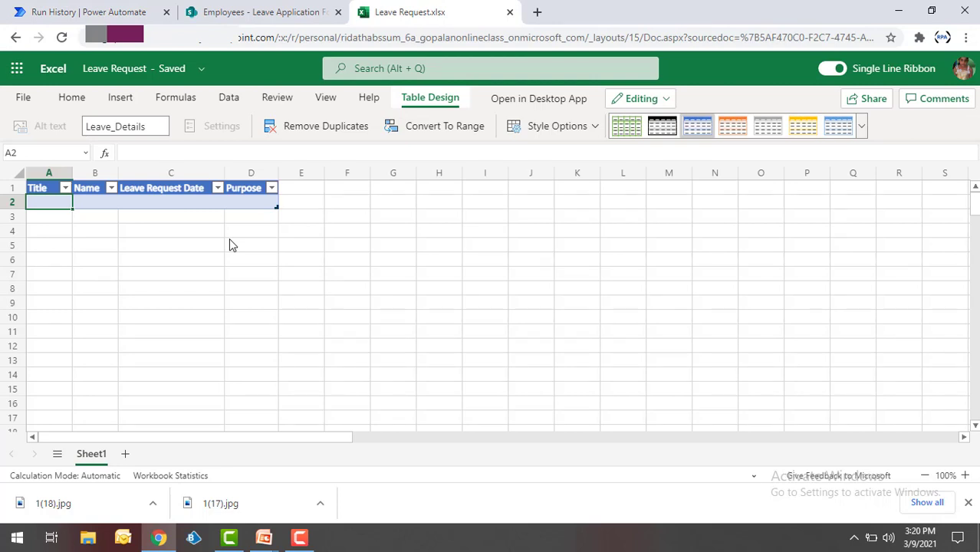
key("ctrl+1")
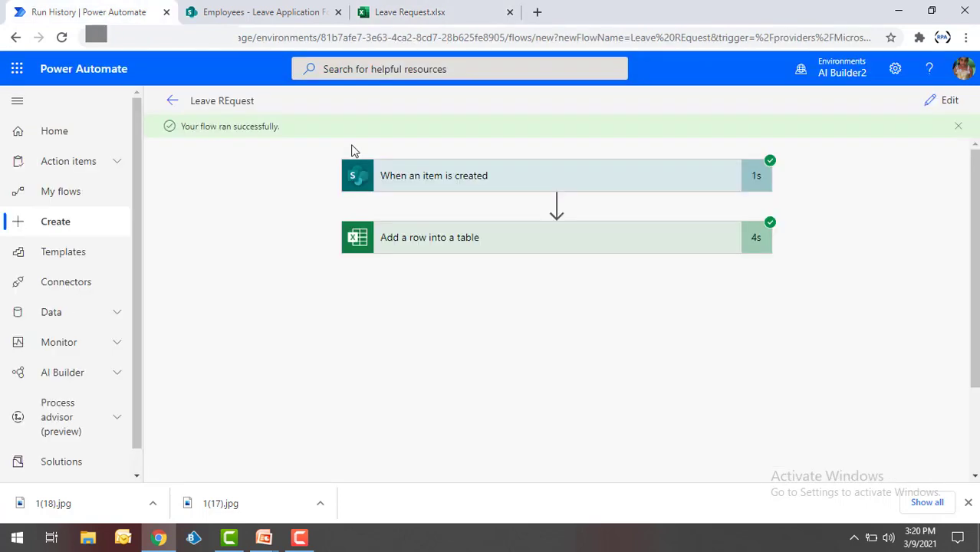
left_click(426, 11)
left_click(281, 175)
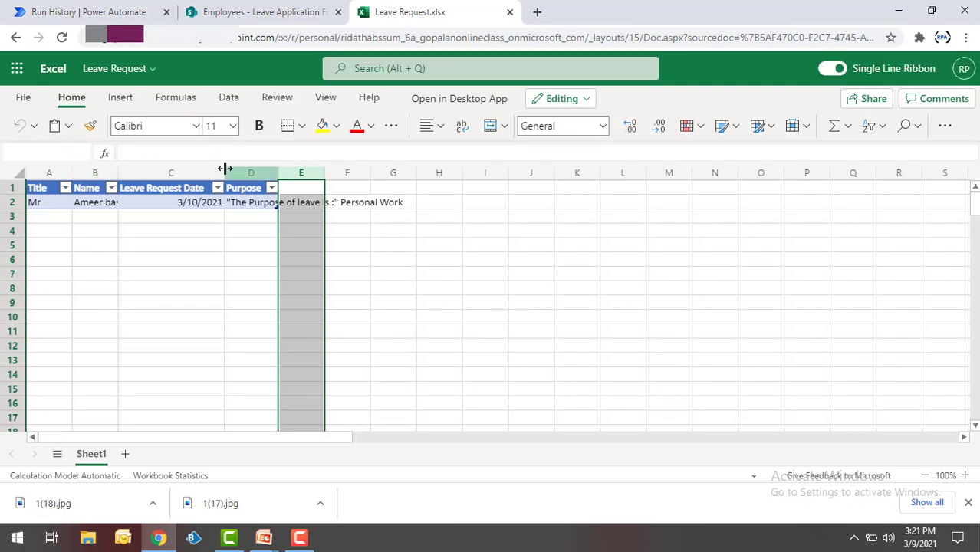
- Widen Excel column C so the leave dates display fully, then go back to the Leave Application Form list
left_click_drag(224, 168, 247, 182)
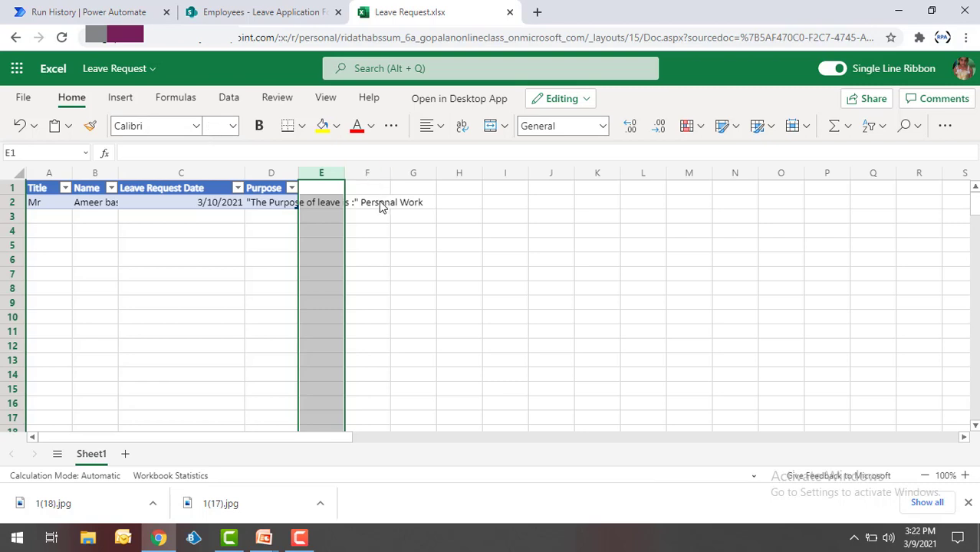
left_click(261, 12)
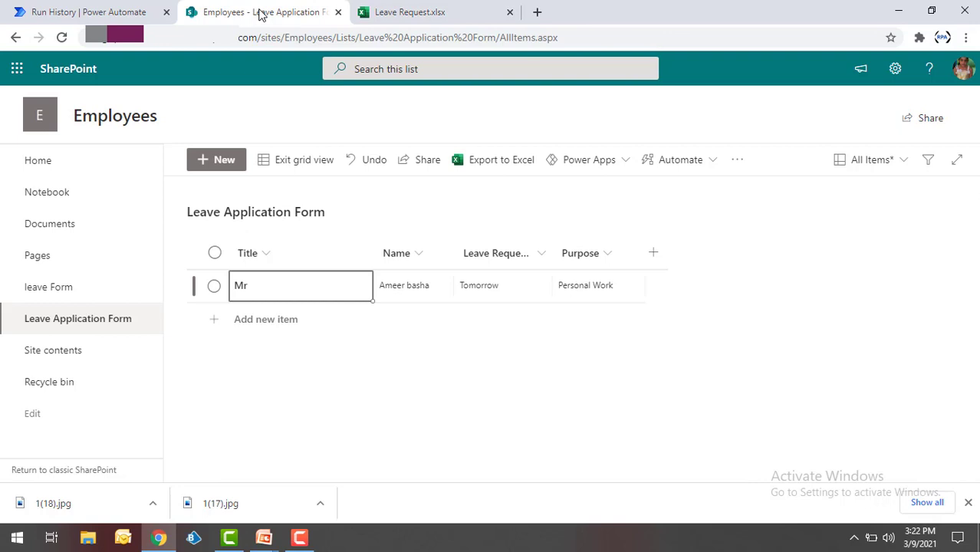
- Create a new leave item titled Mrs with the applicant's name, date 3/12/2021 and purpose 'general'
left_click(235, 170)
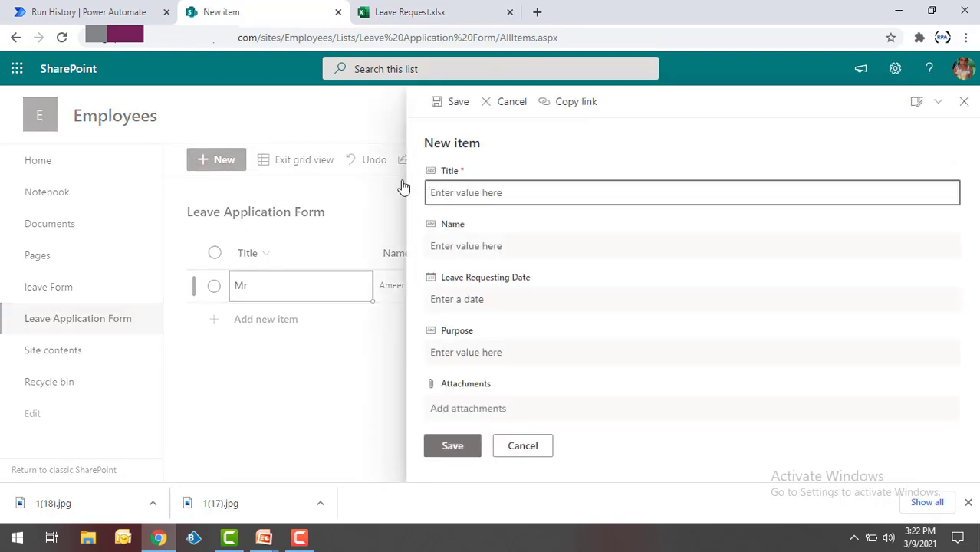
type("Mrs")
key("Tab")
type("Sus")
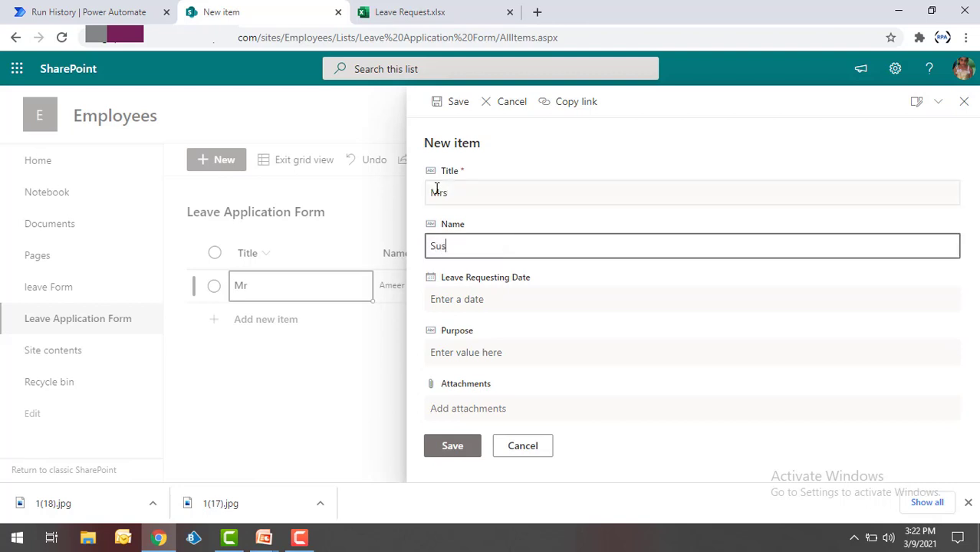
type("hama")
key("Tab")
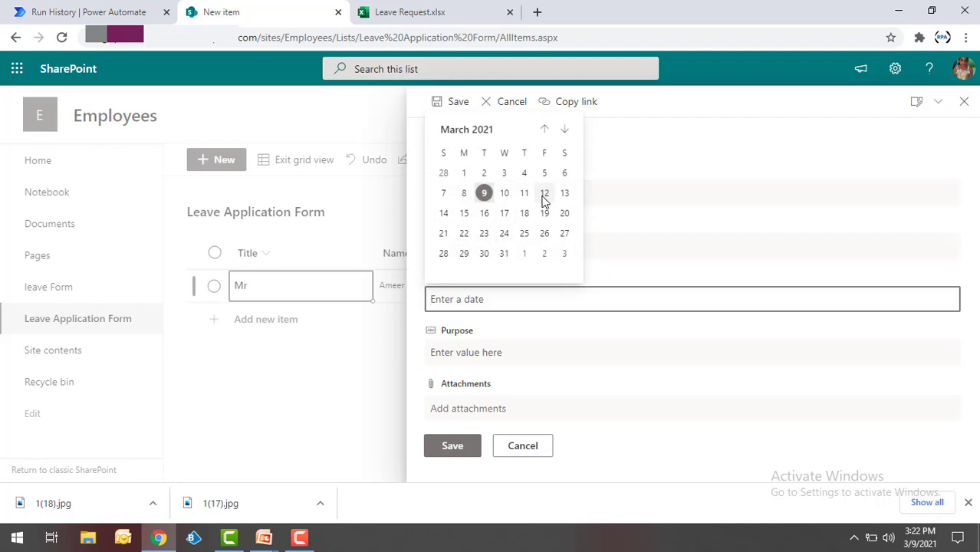
left_click(544, 197)
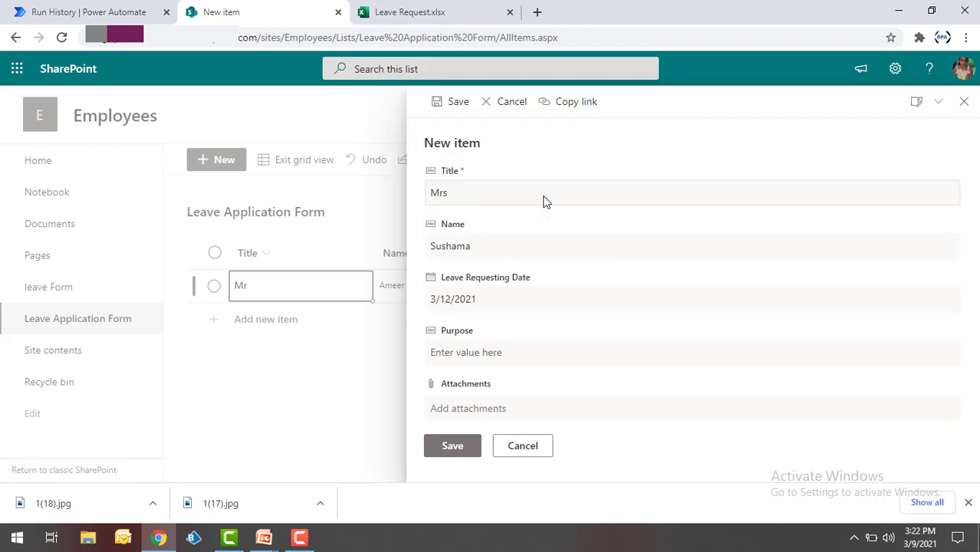
left_click(470, 355)
type("g")
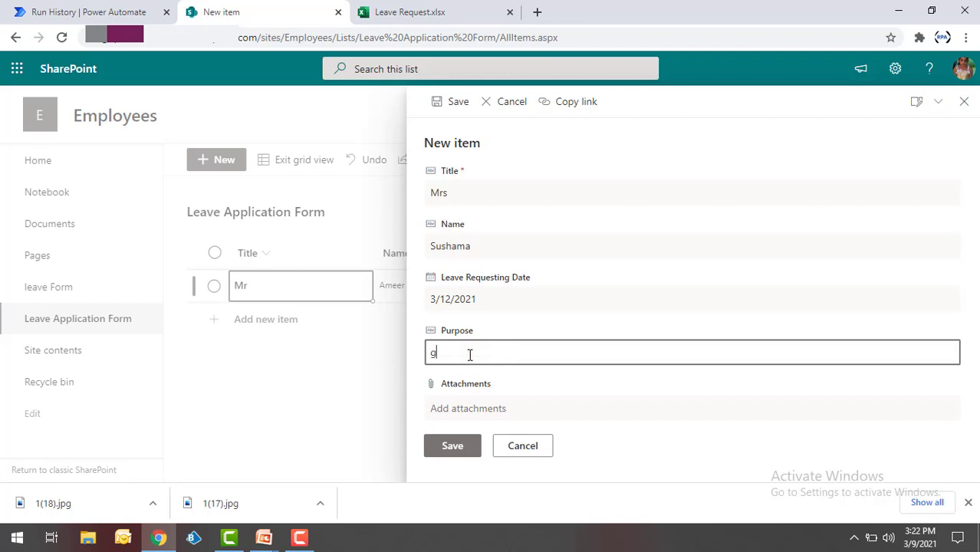
type("eneral")
- Save the Mrs item, confirm it appears as row 3 of Leave_Details, and return to the flow editor
left_click(464, 446)
left_click(387, 9)
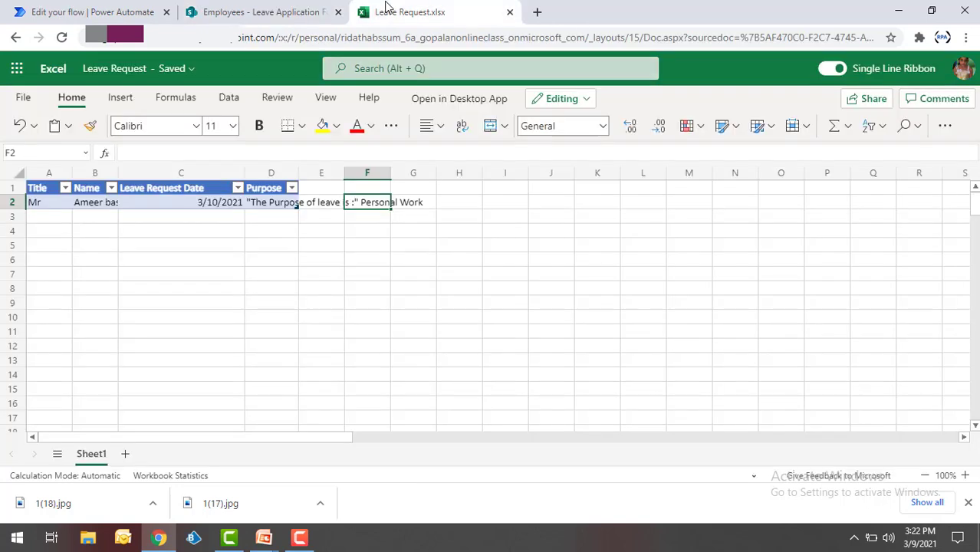
left_click(508, 248)
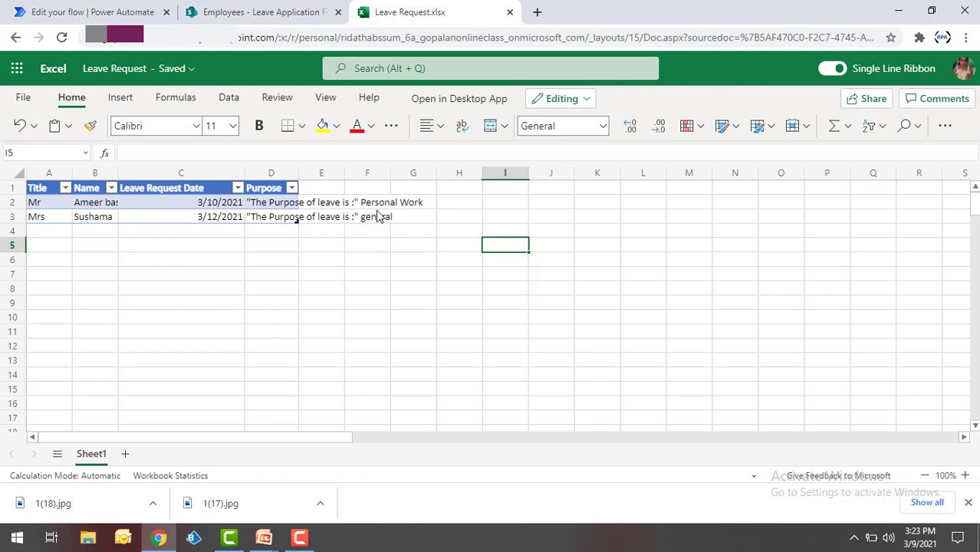
key("ctrl+Tab")
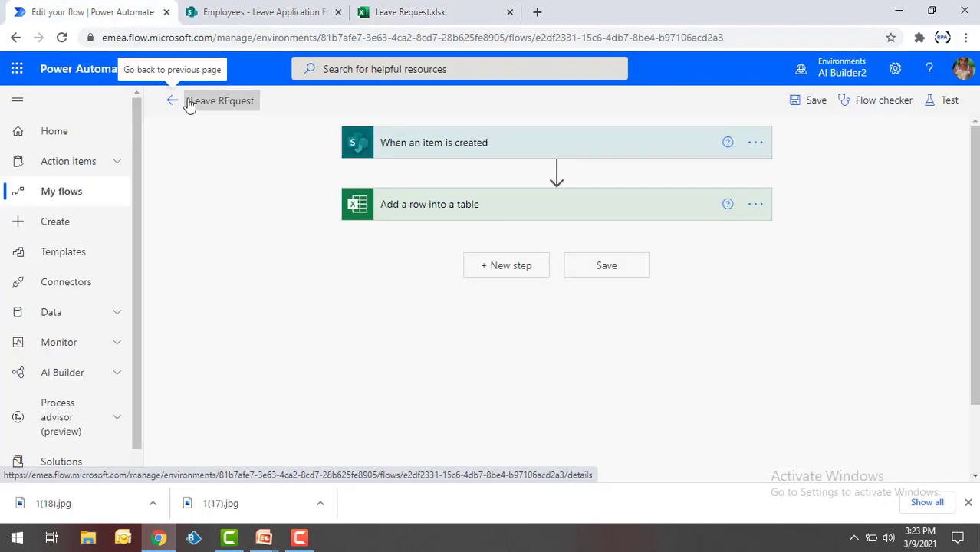